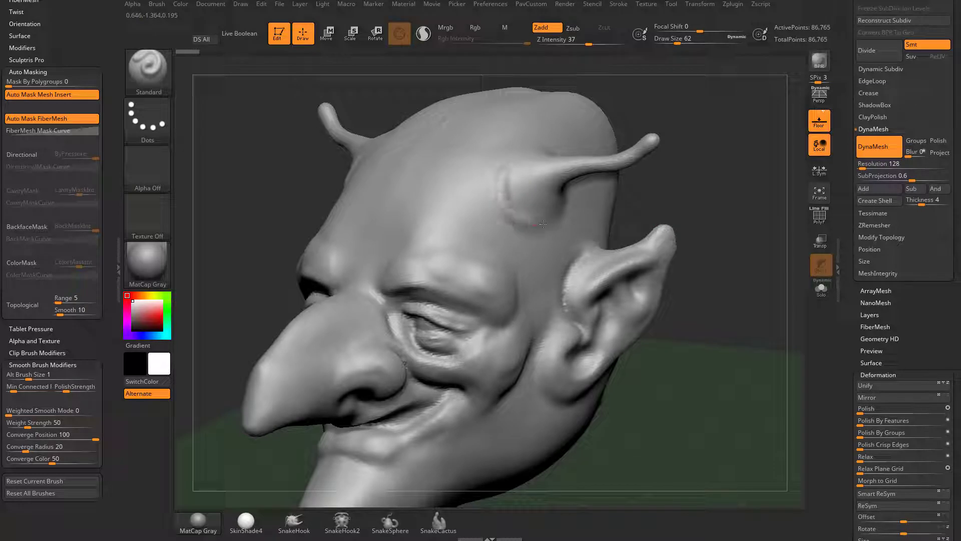
Undo the last stroke, then carve a curved groove around the base of the horn with the Standard brush and smooth it
{"action": "left_click_drag", "start_coordinate": [713, 134], "coordinate": [706, 166]}
{"action": "key", "text": "ctrl+z"}
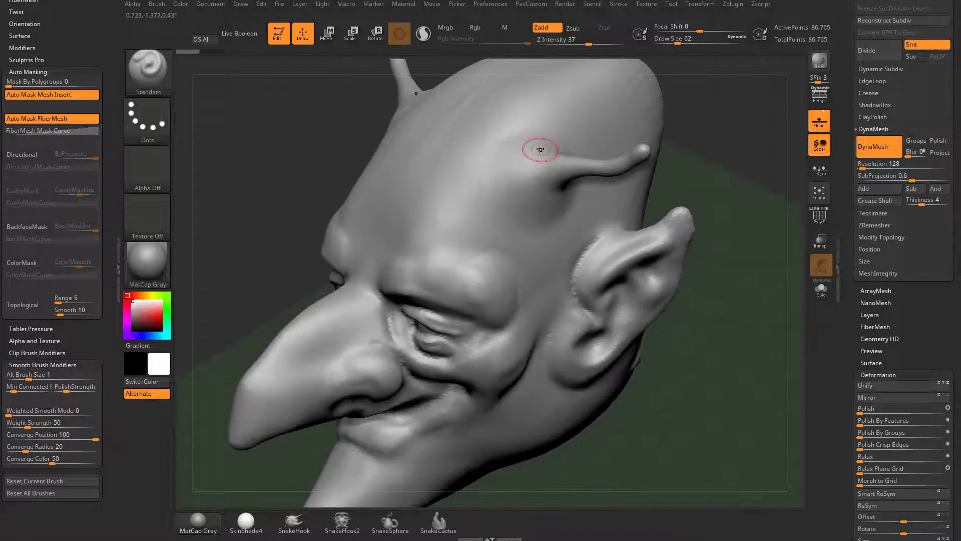
{"action": "mouse_move", "coordinate": [541, 149]}
{"action": "left_mouse_down", "text": "alt"}
{"action": "mouse_move", "coordinate": [493, 189]}
{"action": "mouse_move", "coordinate": [538, 165]}
{"action": "mouse_move", "coordinate": [538, 203]}
{"action": "left_mouse_up", "text": "alt"}
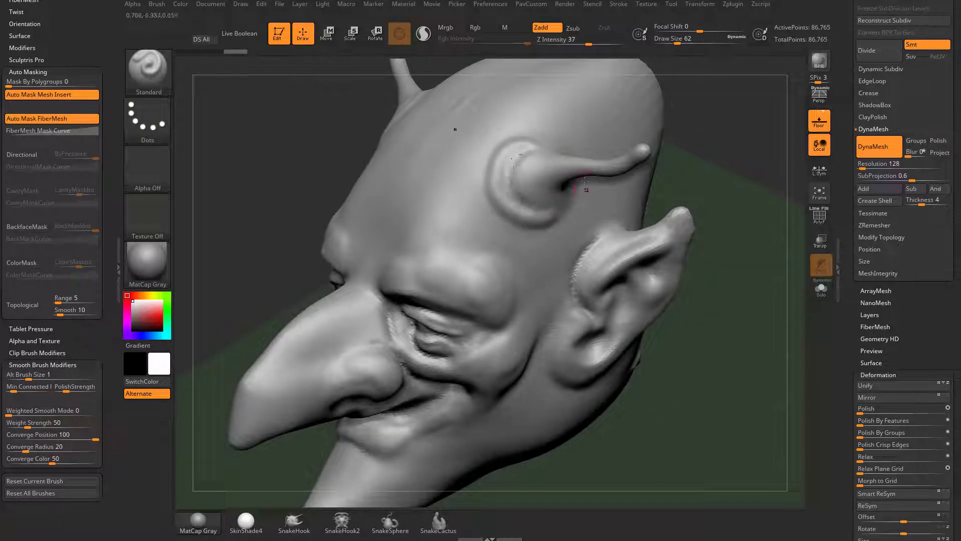
{"action": "right_click_drag", "start_coordinate": [539, 222], "coordinate": [702, 156]}
{"action": "left_click_drag", "start_coordinate": [500, 174], "coordinate": [545, 219], "text": "shift"}
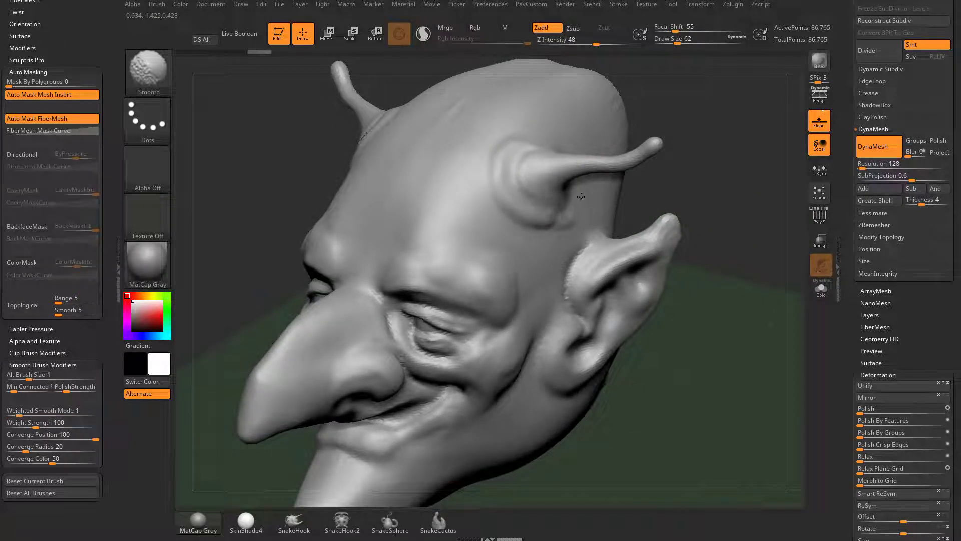
Paint a crescent-shaped mask over the groove around the base of the horn
{"action": "key", "text": "ctrl"}
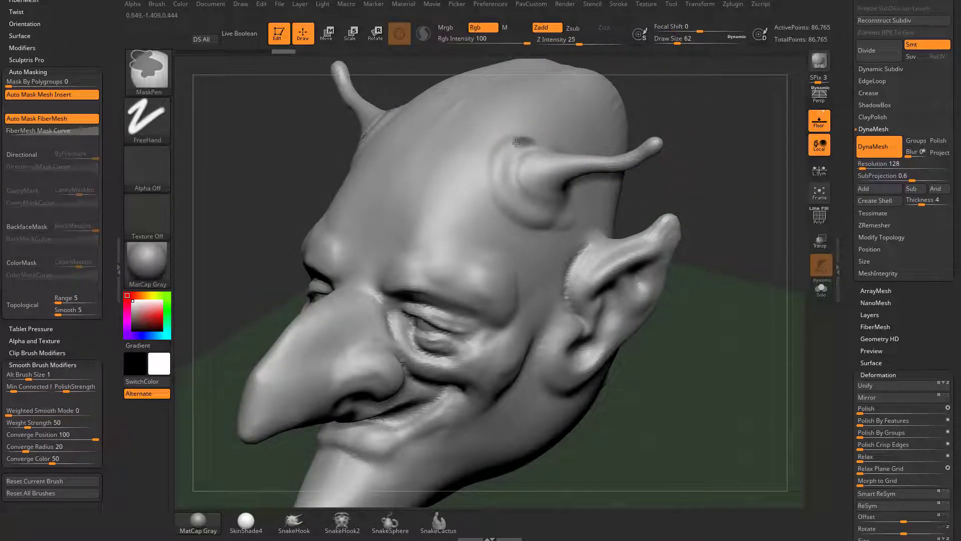
{"action": "left_click_drag", "start_coordinate": [526, 211], "coordinate": [568, 223], "text": "ctrl"}
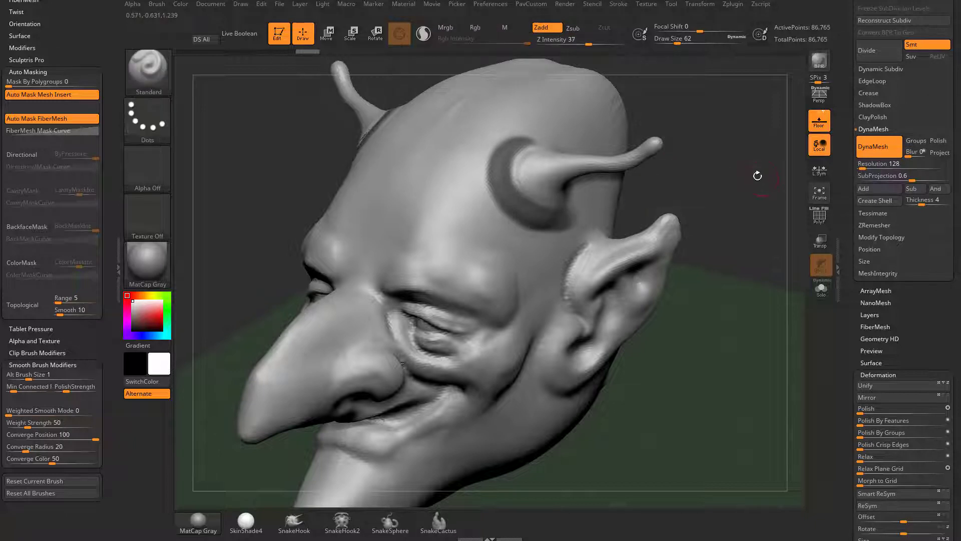
{"action": "right_click_drag", "start_coordinate": [757, 174], "coordinate": [761, 172]}
{"action": "mouse_move", "coordinate": [762, 171]}
{"action": "left_mouse_down"}
{"action": "mouse_move", "coordinate": [484, 210]}
{"action": "mouse_move", "coordinate": [482, 219]}
{"action": "left_mouse_up"}
Build up the surface around the masked crescent with the Clay brush at draw size 154
{"action": "key", "text": "s"}
{"action": "left_click_drag", "start_coordinate": [454, 184], "coordinate": [499, 247]}
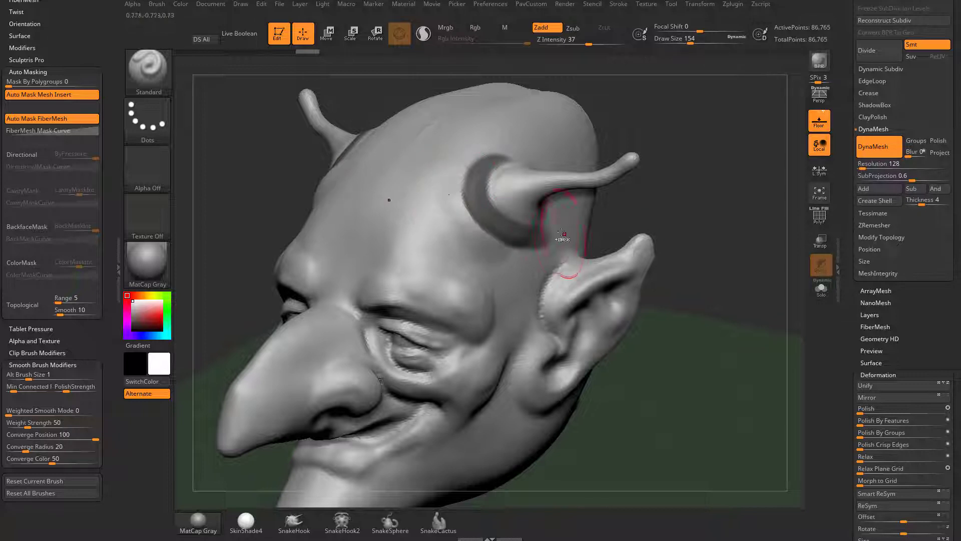
{"action": "key", "text": "ctrl+z"}
{"action": "key", "text": "b"}
{"action": "key", "text": "c"}
{"action": "key", "text": "l"}
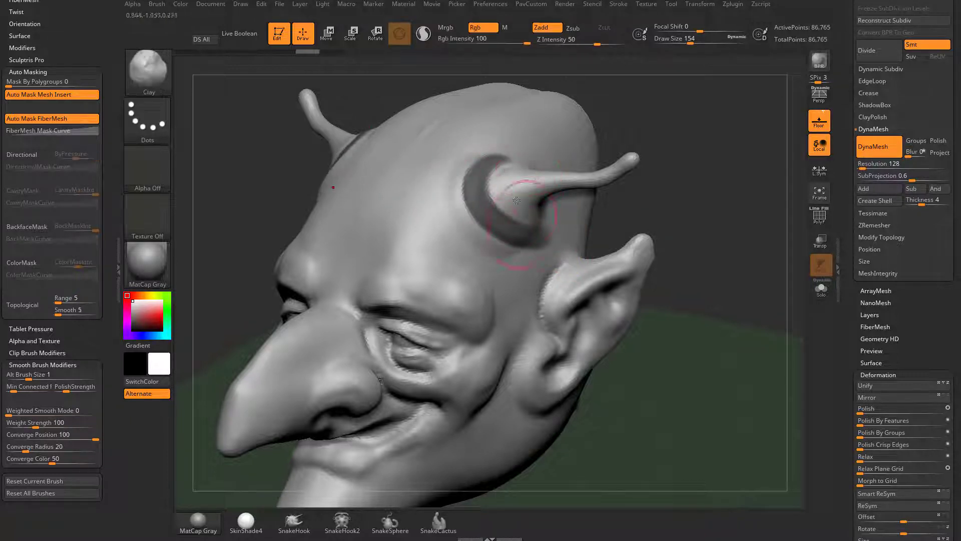
{"action": "left_click_drag", "start_coordinate": [726, 199], "coordinate": [458, 269]}
{"action": "left_click_drag", "start_coordinate": [720, 211], "coordinate": [461, 172]}
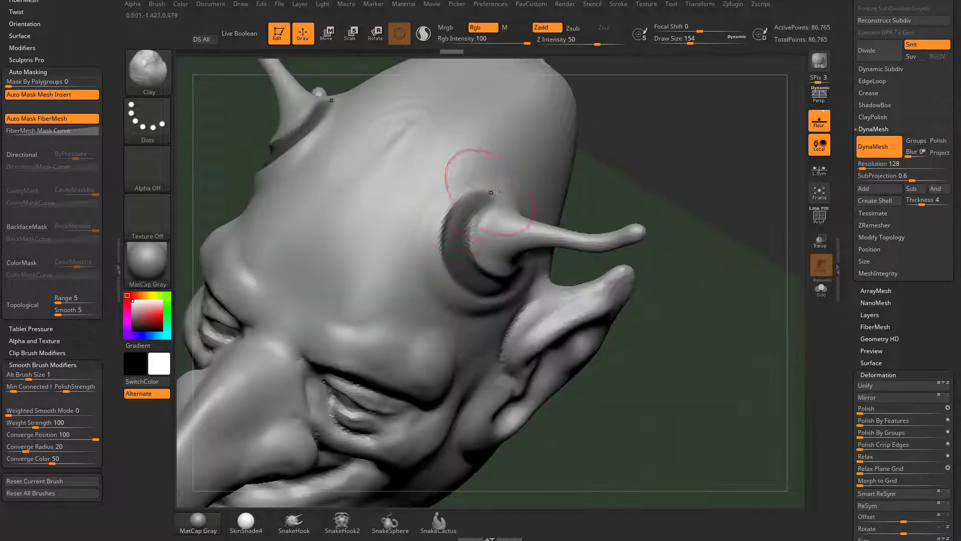
Invert the mask and build up the exposed crescent around the horn base with the Clay brush at draw size 112
{"action": "mouse_move", "coordinate": [714, 223]}
{"action": "left_mouse_down"}
{"action": "mouse_move", "coordinate": [515, 212]}
{"action": "mouse_move", "coordinate": [721, 249]}
{"action": "mouse_move", "coordinate": [704, 186]}
{"action": "mouse_move", "coordinate": [711, 165]}
{"action": "left_mouse_up"}
{"action": "left_click", "coordinate": [704, 192], "text": "ctrl"}
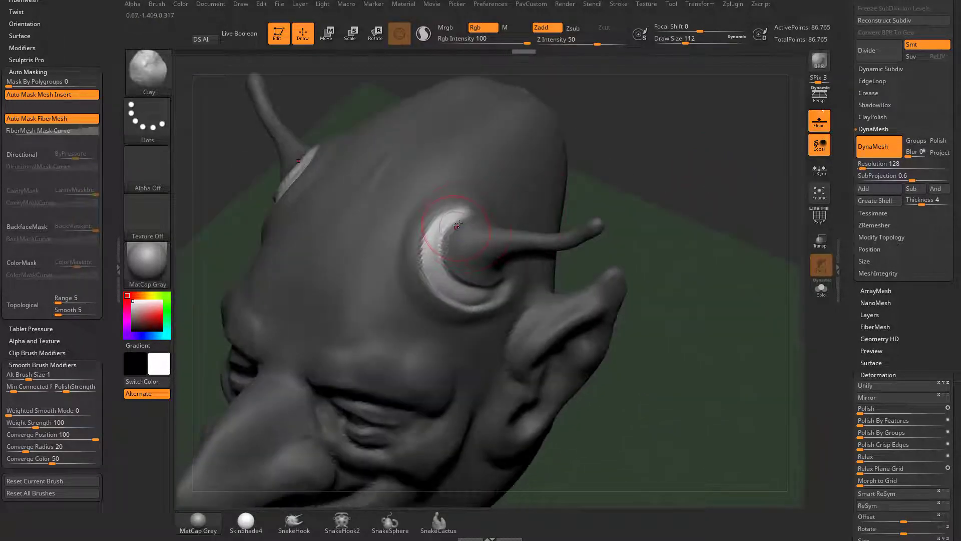
{"action": "left_click_drag", "start_coordinate": [442, 229], "coordinate": [496, 295]}
{"action": "right_click_drag", "start_coordinate": [516, 296], "coordinate": [431, 247]}
{"action": "left_click_drag", "start_coordinate": [431, 247], "coordinate": [473, 297]}
{"action": "mouse_move", "coordinate": [461, 215]}
{"action": "left_mouse_down"}
{"action": "mouse_move", "coordinate": [436, 250]}
{"action": "mouse_move", "coordinate": [451, 280]}
{"action": "mouse_move", "coordinate": [496, 295]}
{"action": "left_mouse_up"}
{"action": "left_click_drag", "start_coordinate": [462, 208], "coordinate": [526, 263]}
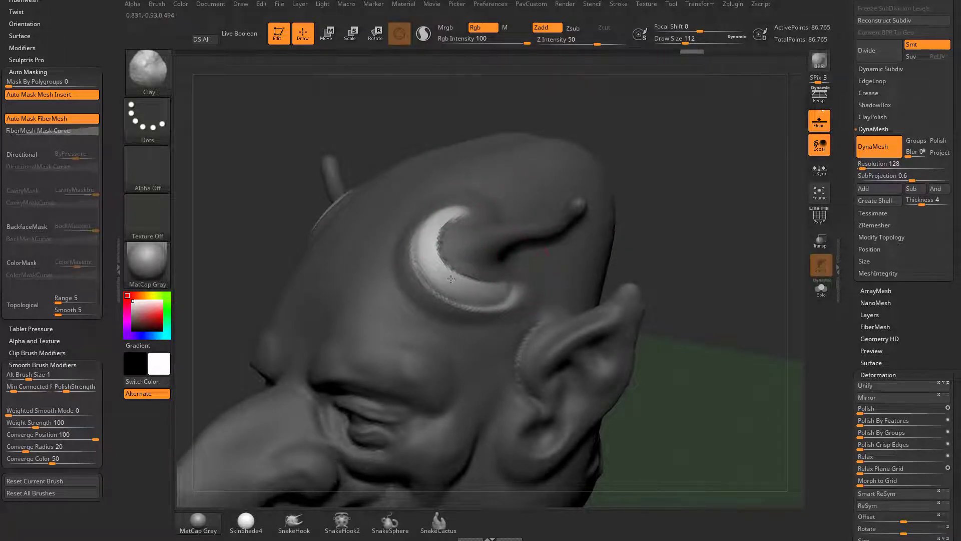
{"action": "mouse_move", "coordinate": [637, 139]}
{"action": "left_mouse_down"}
{"action": "mouse_move", "coordinate": [452, 235]}
{"action": "mouse_move", "coordinate": [481, 295]}
{"action": "left_mouse_up"}
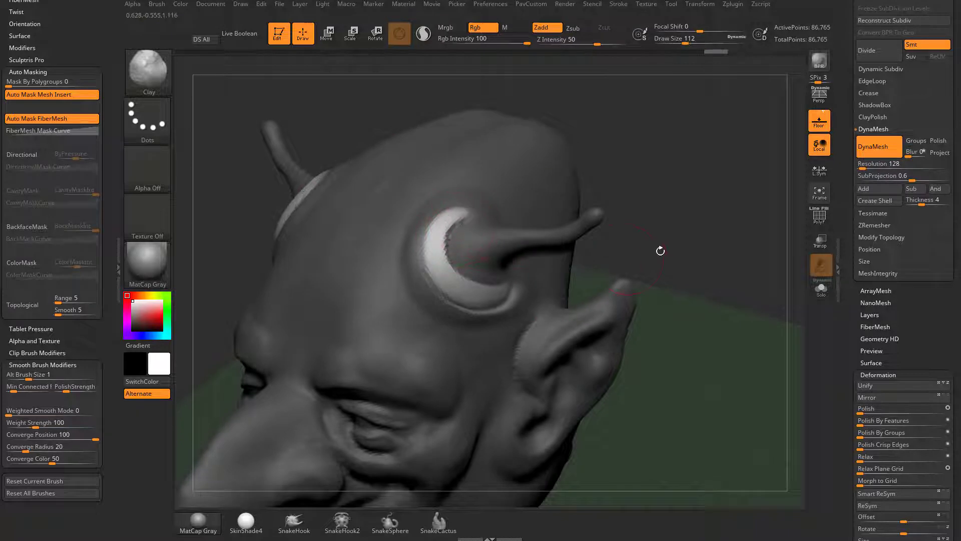
{"action": "left_click_drag", "start_coordinate": [661, 251], "coordinate": [616, 226]}
{"action": "left_click_drag", "start_coordinate": [441, 243], "coordinate": [512, 293]}
{"action": "left_click_drag", "start_coordinate": [721, 192], "coordinate": [736, 150]}
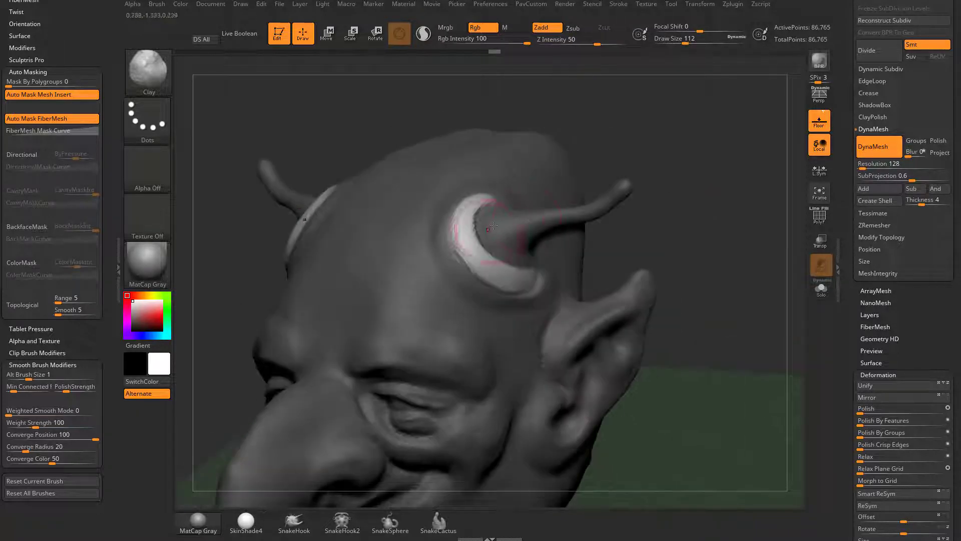
{"action": "left_click_drag", "start_coordinate": [476, 213], "coordinate": [463, 251]}
Collapse the Geometry and Deformation settings, open the Masking settings and switch off ViewMask
{"action": "left_click_drag", "start_coordinate": [612, 256], "coordinate": [695, 229]}
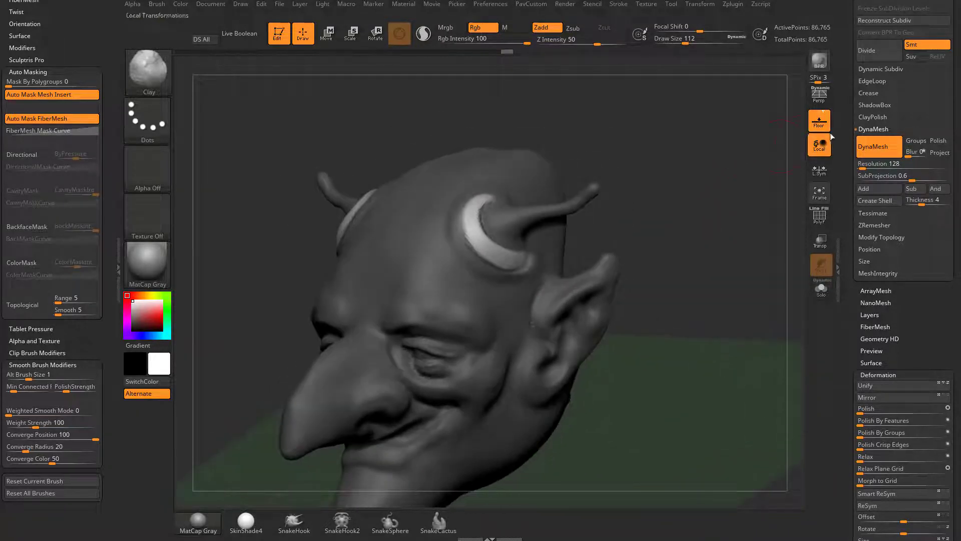
{"action": "scroll", "coordinate": [845, 114], "scroll_direction": "up", "scroll_amount": 5}
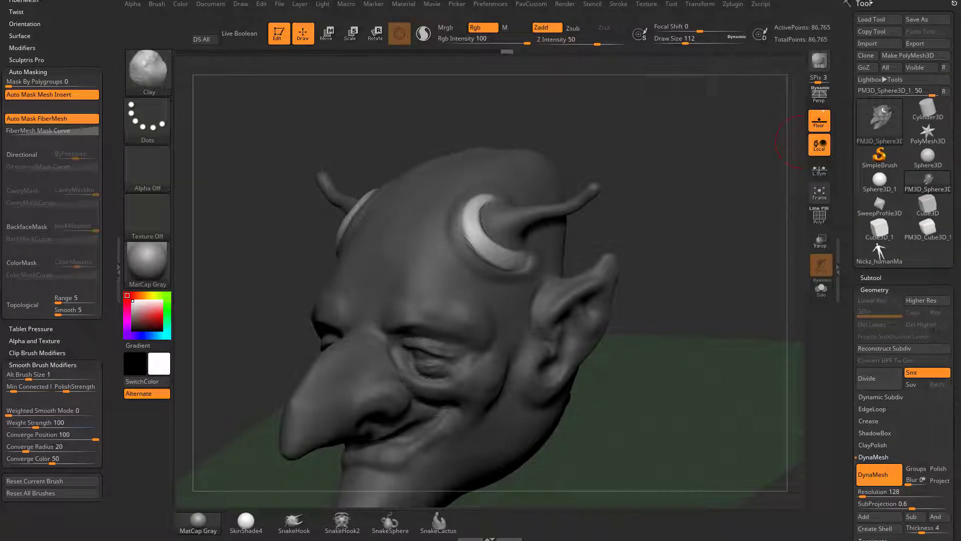
{"action": "left_click", "coordinate": [874, 289]}
{"action": "left_click_drag", "start_coordinate": [849, 301], "coordinate": [848, 260]}
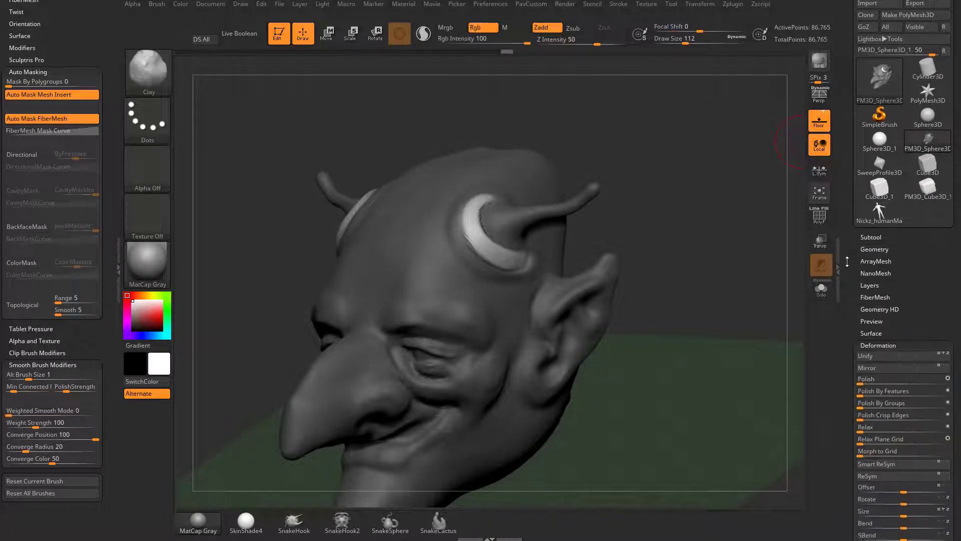
{"action": "left_click", "coordinate": [868, 345]}
{"action": "left_click_drag", "start_coordinate": [853, 338], "coordinate": [854, 134]}
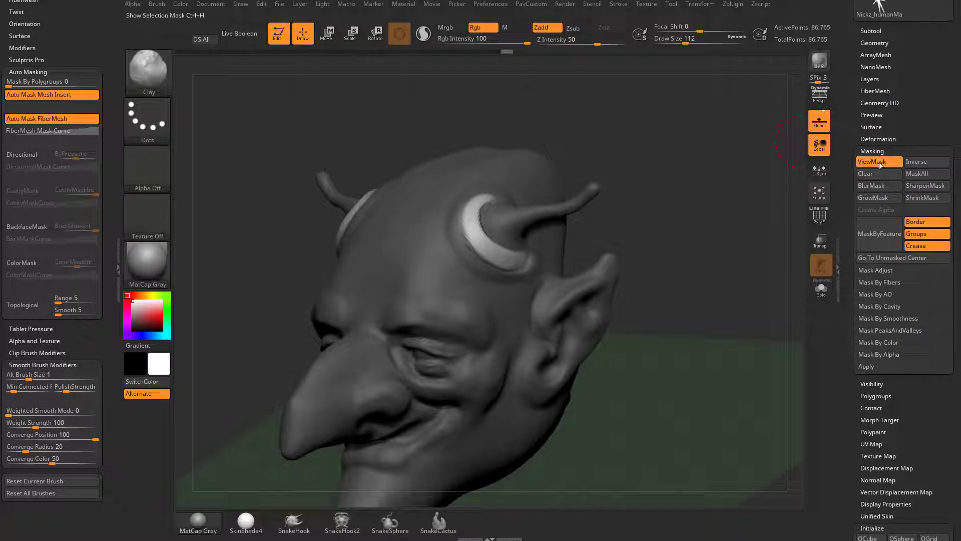
{"action": "left_click_drag", "start_coordinate": [694, 243], "coordinate": [522, 272]}
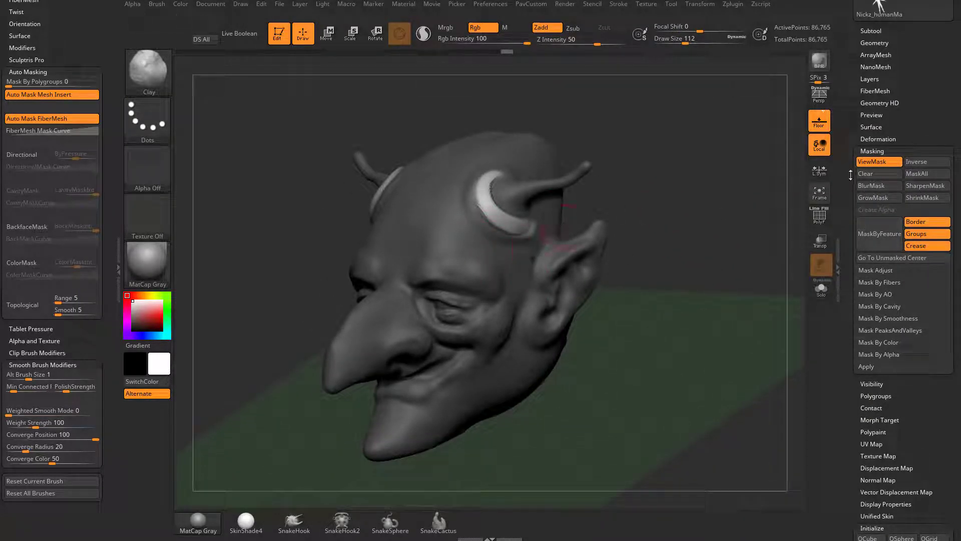
{"action": "left_click", "coordinate": [886, 175]}
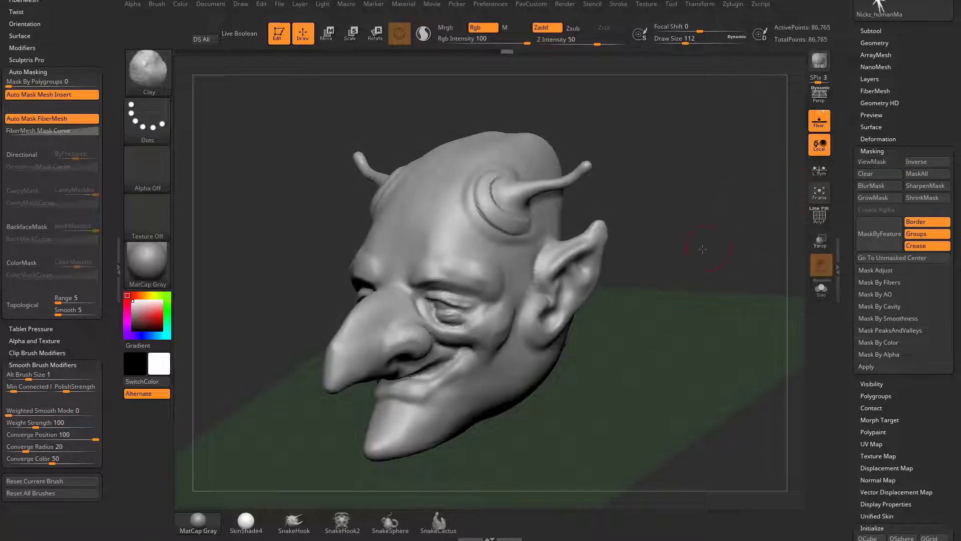
Sculpt the crescent at the horn base with the Clay brush at draw size 197 and switch ViewMask back on
{"action": "left_click_drag", "start_coordinate": [703, 249], "coordinate": [721, 243]}
{"action": "mouse_move", "coordinate": [479, 214]}
{"action": "left_mouse_down"}
{"action": "mouse_move", "coordinate": [493, 217]}
{"action": "mouse_move", "coordinate": [481, 196]}
{"action": "mouse_move", "coordinate": [531, 230]}
{"action": "left_mouse_up"}
{"action": "key", "text": "ctrl+z"}
{"action": "mouse_move", "coordinate": [663, 194]}
{"action": "left_mouse_down"}
{"action": "mouse_move", "coordinate": [628, 195]}
{"action": "mouse_move", "coordinate": [687, 200]}
{"action": "mouse_move", "coordinate": [678, 199]}
{"action": "left_mouse_up"}
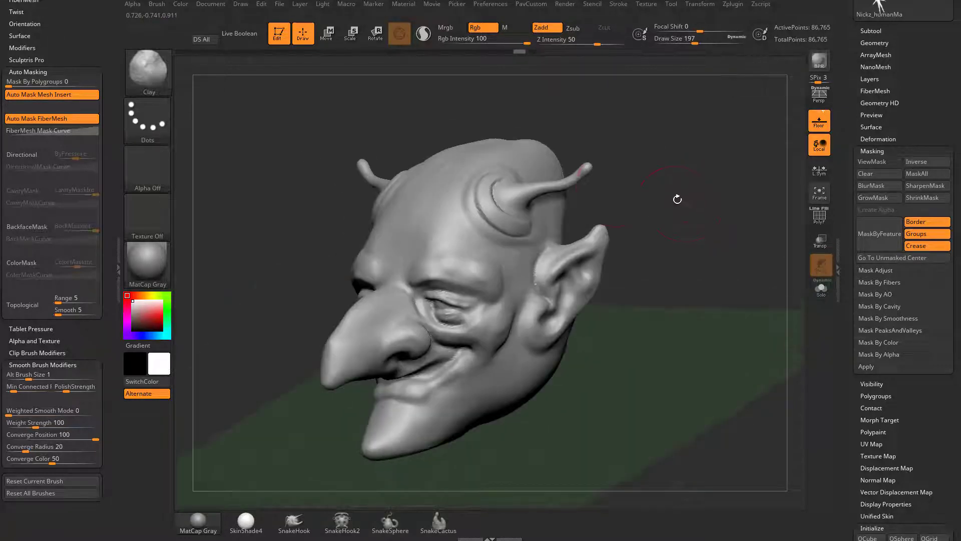
{"action": "mouse_move", "coordinate": [479, 196]}
{"action": "left_mouse_down"}
{"action": "mouse_move", "coordinate": [495, 220]}
{"action": "mouse_move", "coordinate": [525, 231]}
{"action": "left_mouse_up"}
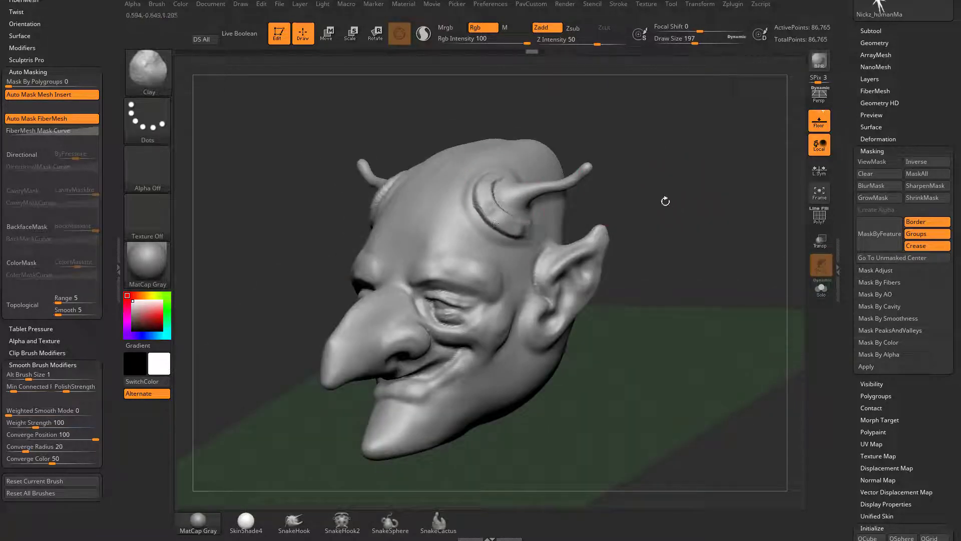
{"action": "mouse_move", "coordinate": [683, 206]}
{"action": "left_mouse_down"}
{"action": "mouse_move", "coordinate": [694, 212]}
{"action": "mouse_move", "coordinate": [639, 217]}
{"action": "left_mouse_up"}
{"action": "left_click", "coordinate": [872, 161]}
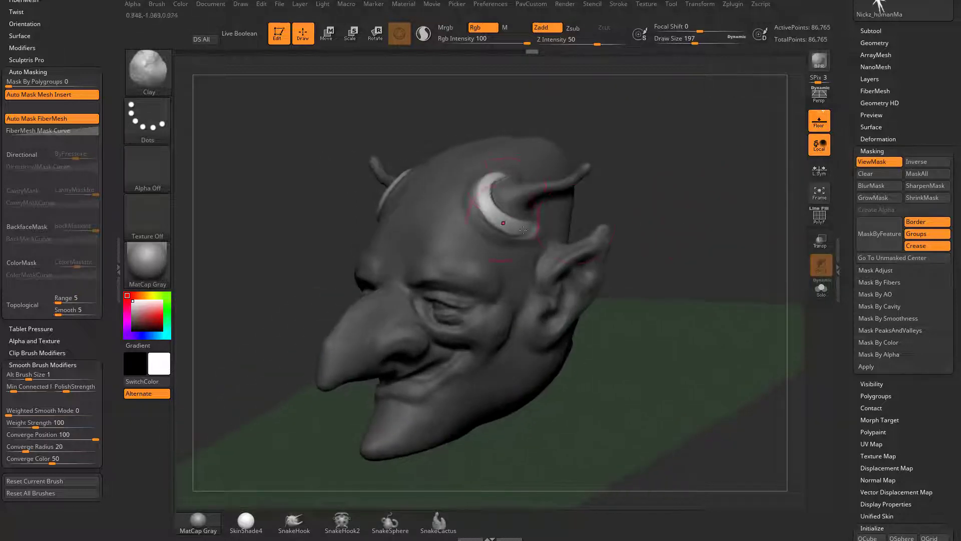
{"action": "mouse_move", "coordinate": [688, 197]}
{"action": "left_mouse_down"}
{"action": "mouse_move", "coordinate": [622, 196]}
{"action": "mouse_move", "coordinate": [682, 193]}
{"action": "mouse_move", "coordinate": [698, 206]}
{"action": "left_mouse_up"}
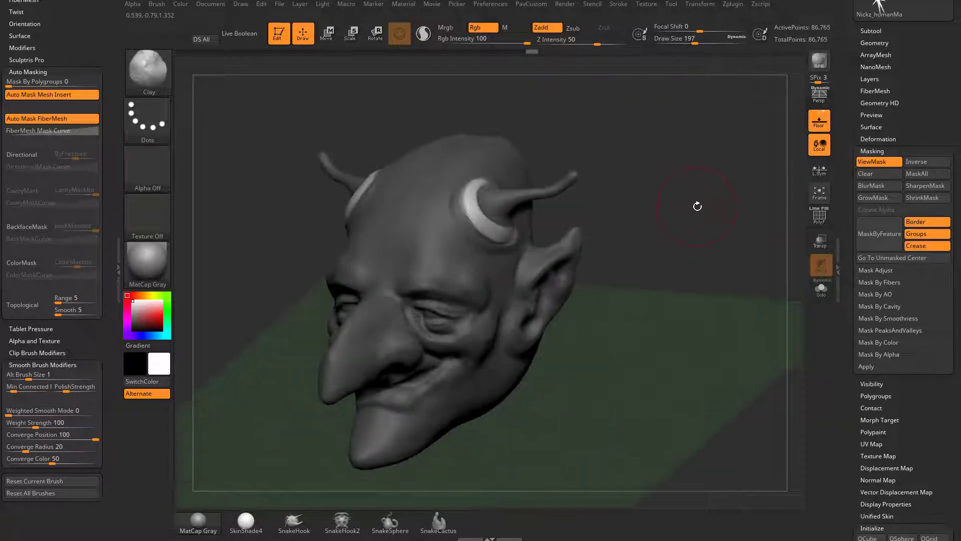
Invert the mask and invert it back, then clear the mask and undo the clearing
{"action": "left_click", "coordinate": [915, 163]}
{"action": "left_click", "coordinate": [921, 161]}
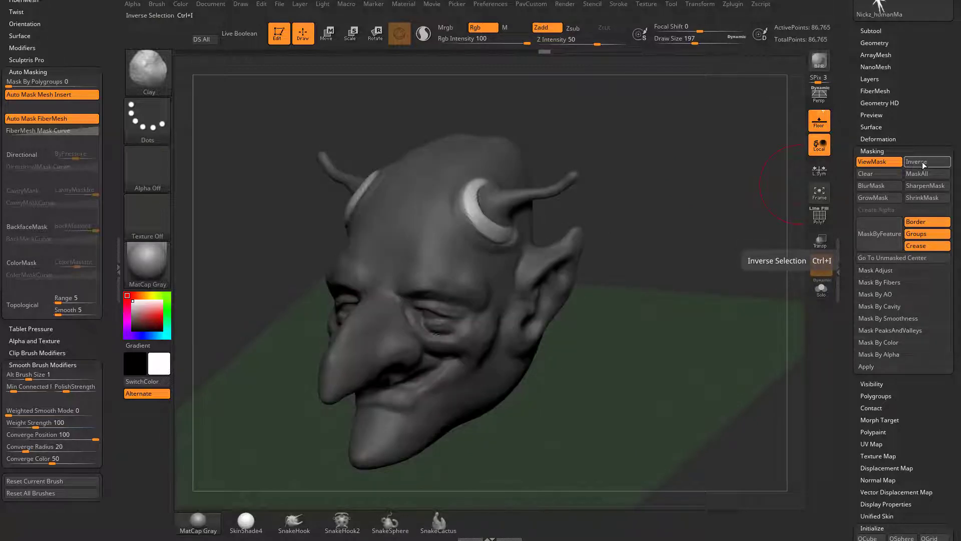
{"action": "left_click", "coordinate": [880, 172]}
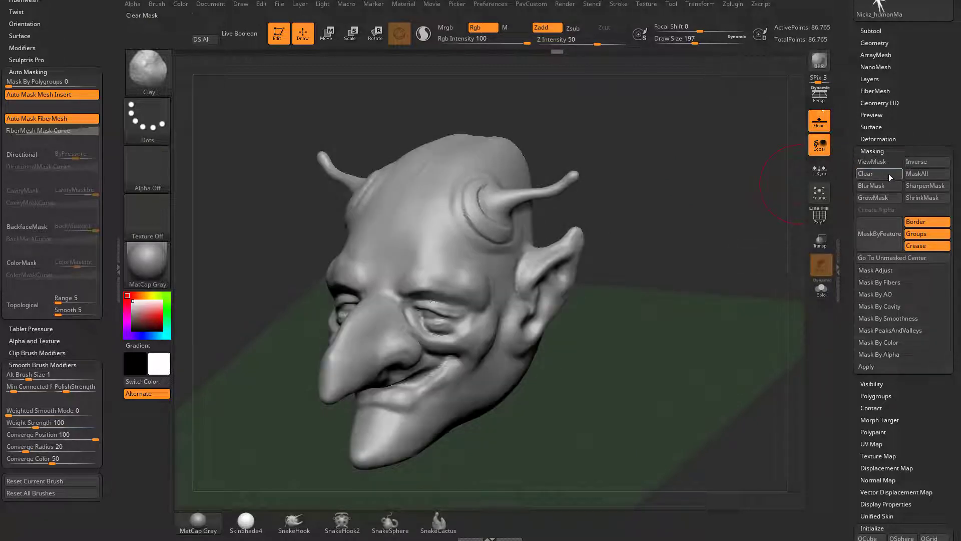
{"action": "key", "text": "ctrl+z"}
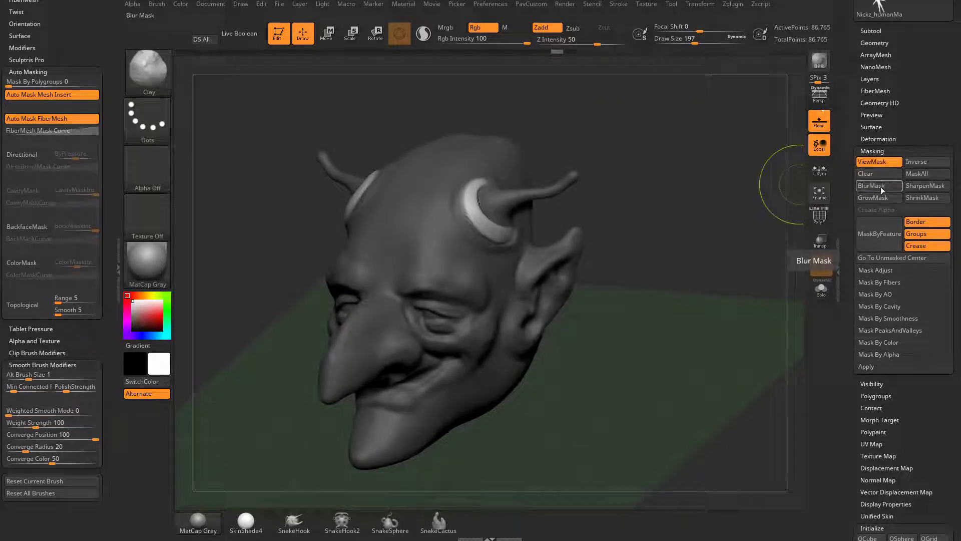
Blur the mask edge around the horn base three times, then sharpen the mask repeatedly
{"action": "left_click", "coordinate": [881, 188]}
{"action": "left_click", "coordinate": [883, 187]}
{"action": "left_click", "coordinate": [883, 188]}
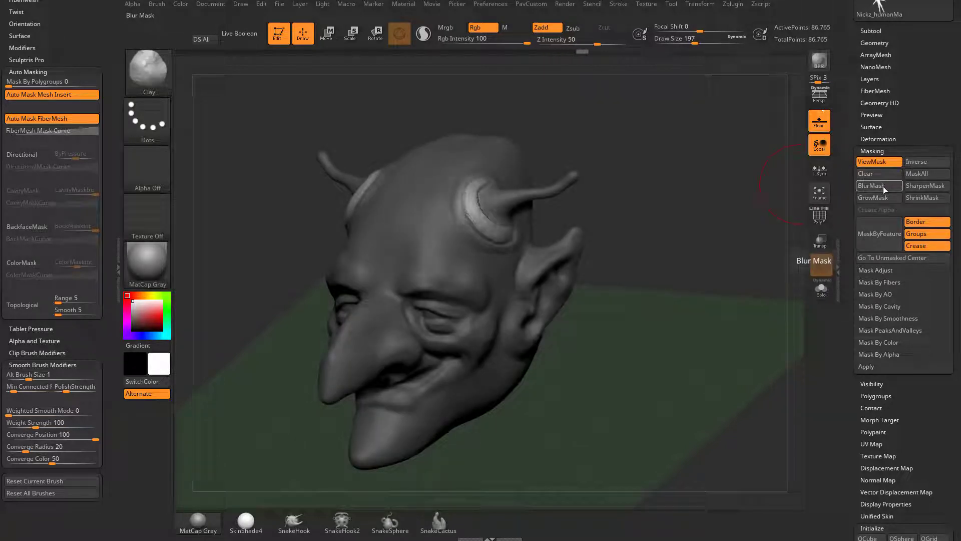
{"action": "right_click_drag", "start_coordinate": [526, 211], "coordinate": [506, 220]}
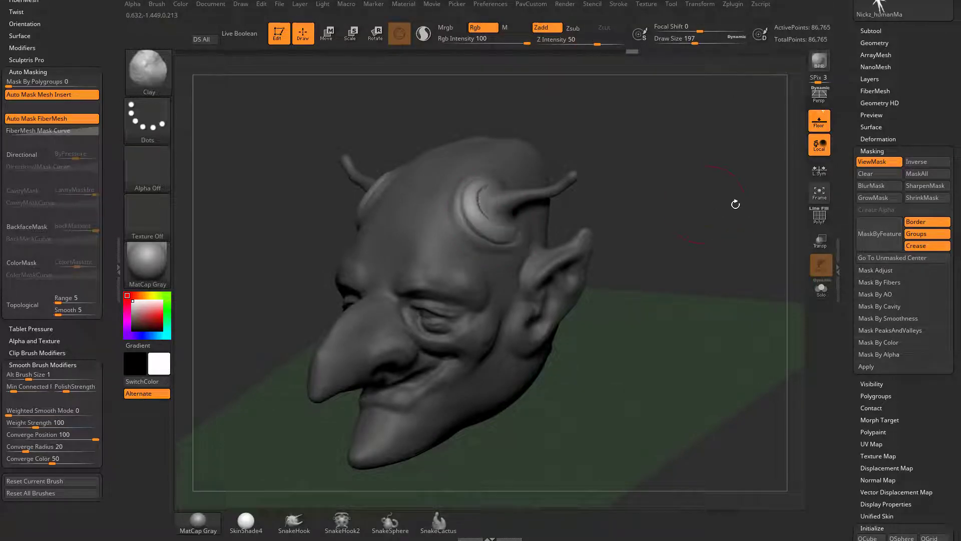
{"action": "left_click", "coordinate": [919, 187]}
{"action": "left_click", "coordinate": [921, 187]}
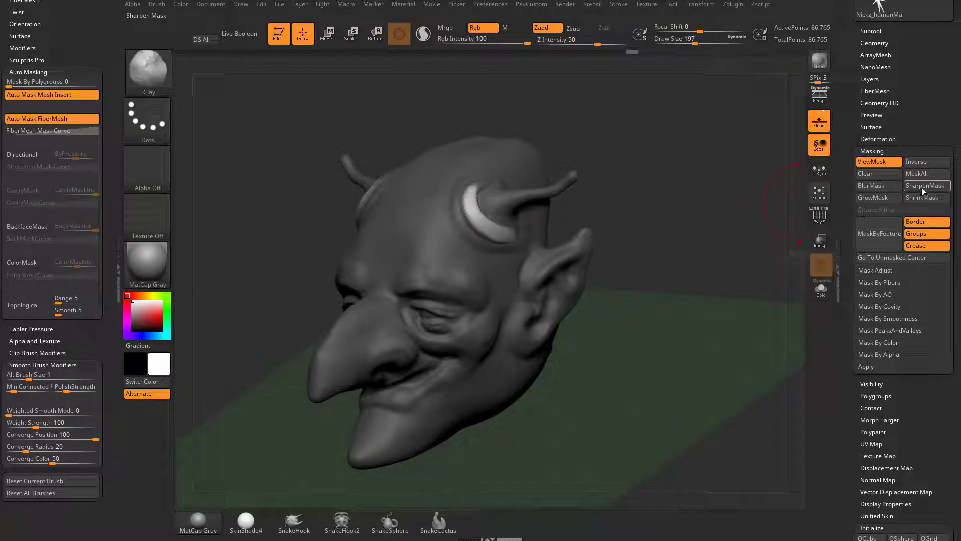
{"action": "mouse_move", "coordinate": [478, 190]}
{"action": "left_mouse_down"}
{"action": "mouse_move", "coordinate": [503, 235]}
{"action": "mouse_move", "coordinate": [480, 223]}
{"action": "left_mouse_up"}
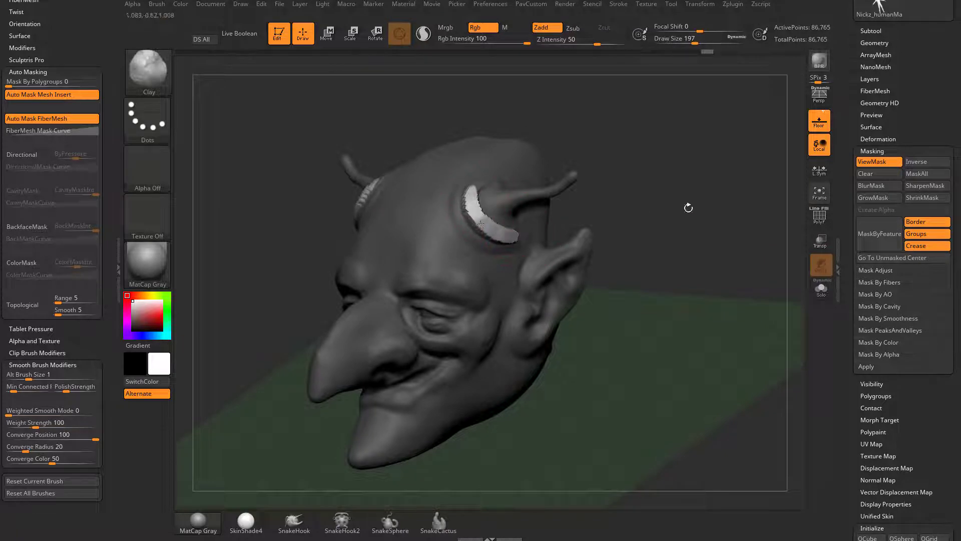
Grow the mask around the horn base twice, then shrink it twice
{"action": "left_click", "coordinate": [870, 200]}
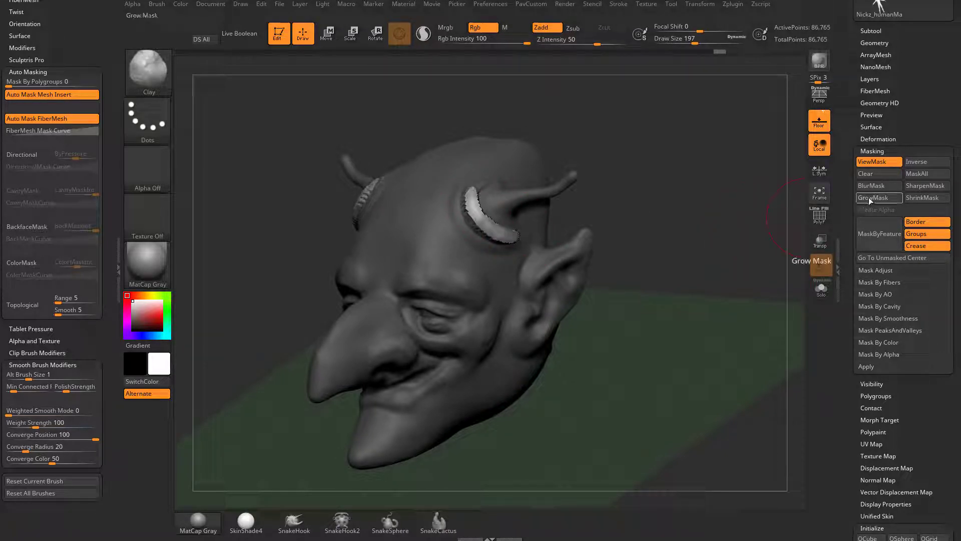
{"action": "left_click", "coordinate": [870, 200]}
{"action": "key", "text": "ctrl"}
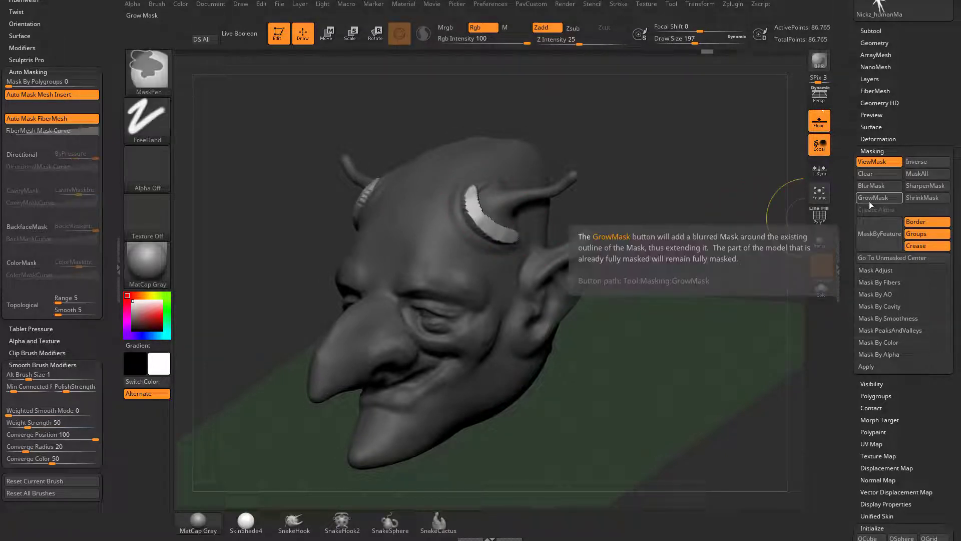
{"action": "left_click", "coordinate": [924, 197]}
{"action": "left_click", "coordinate": [924, 197]}
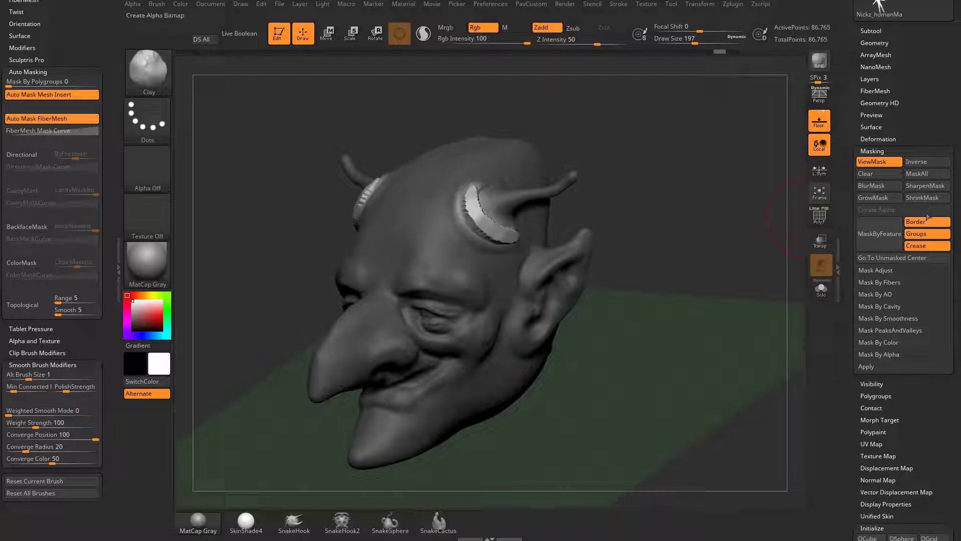
{"action": "key", "text": "ctrl"}
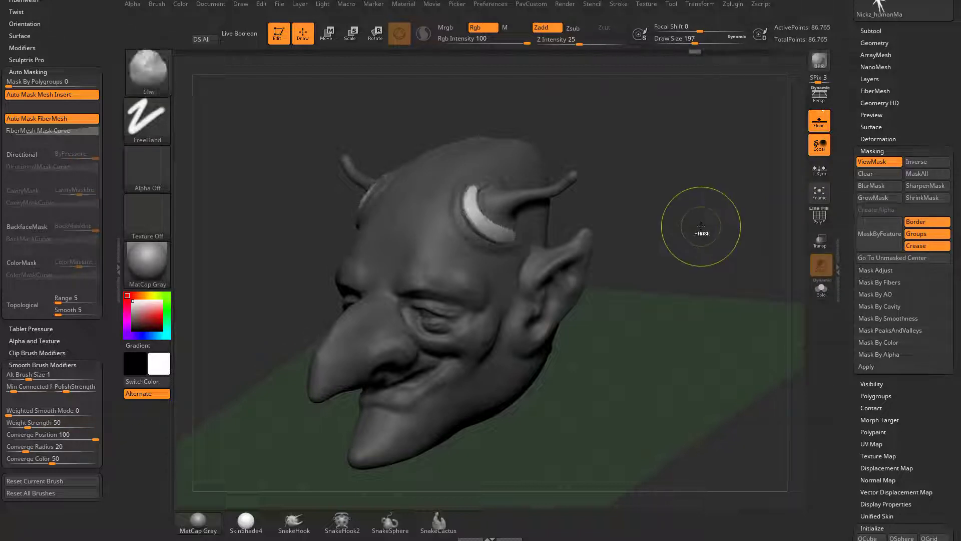
Undo the blur, sharpen, grow and shrink changes, and clear the mask from the head
{"action": "key", "text": "ctrl+z"}
{"action": "key", "text": "ctrl+z"}
{"action": "key", "text": "ctrl+z"}
{"action": "key", "text": "ctrl+z"}
{"action": "key", "text": "ctrl+z"}
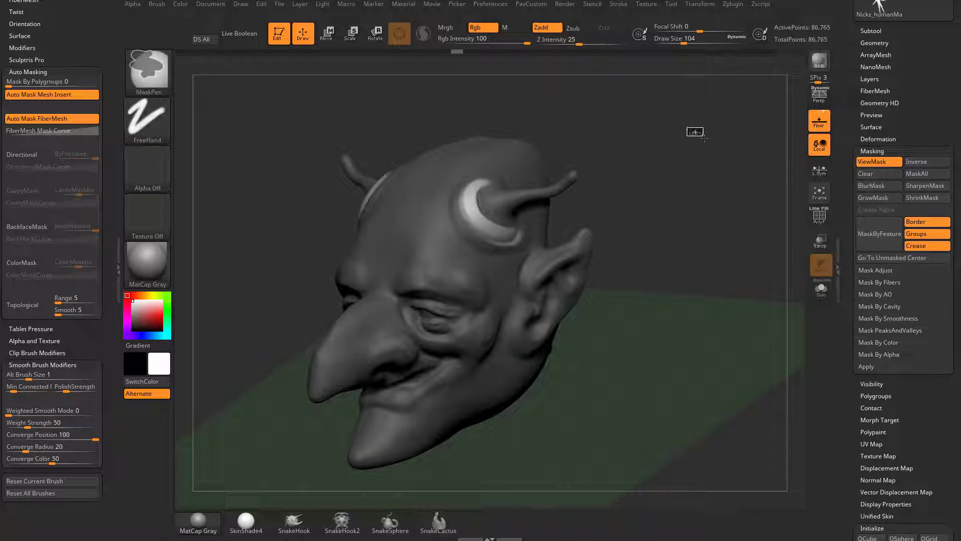
{"action": "left_click", "coordinate": [699, 137], "text": "ctrl"}
{"action": "left_click", "coordinate": [714, 191]}
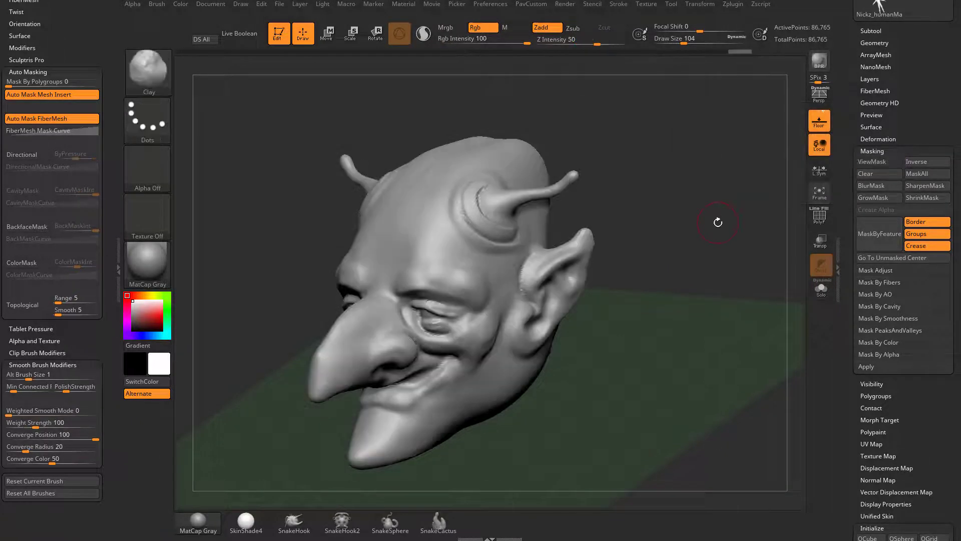
Smooth the crescent ridge around the horn base and the back of the head with a Draw Size of 90
{"action": "left_click", "coordinate": [861, 176]}
{"action": "left_click_drag", "start_coordinate": [712, 213], "coordinate": [715, 227], "text": "alt"}
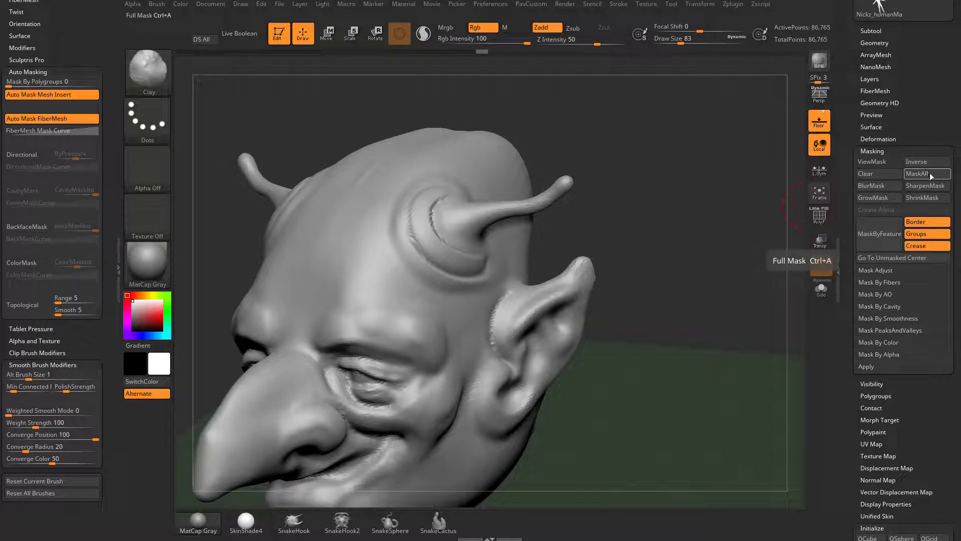
{"action": "mouse_move", "coordinate": [687, 192]}
{"action": "left_mouse_down", "text": "alt"}
{"action": "mouse_move", "coordinate": [704, 197]}
{"action": "mouse_move", "coordinate": [699, 176]}
{"action": "mouse_move", "coordinate": [702, 205]}
{"action": "mouse_move", "coordinate": [723, 209]}
{"action": "mouse_move", "coordinate": [680, 232]}
{"action": "left_mouse_up", "text": "alt"}
{"action": "key", "text": "s"}
{"action": "left_click", "coordinate": [702, 205]}
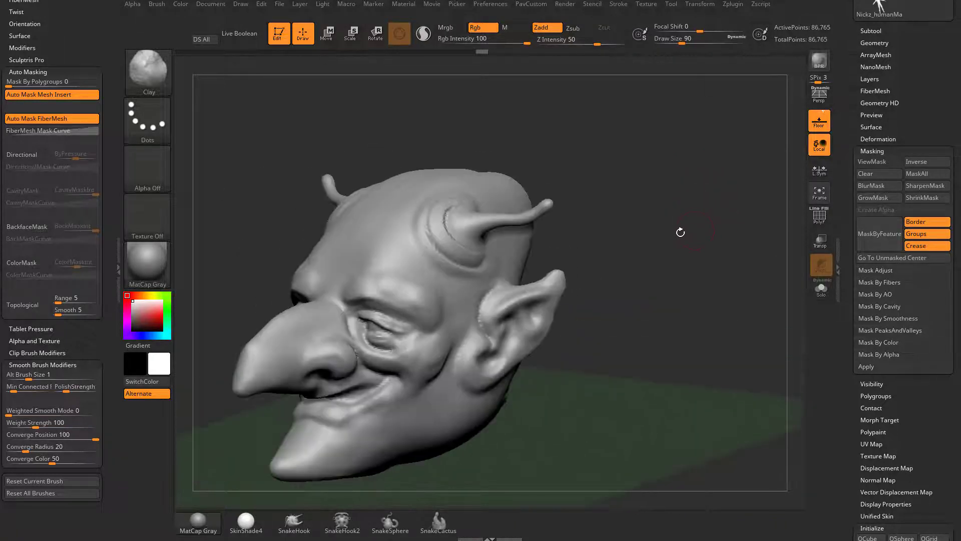
{"action": "left_click_drag", "start_coordinate": [563, 196], "coordinate": [651, 213]}
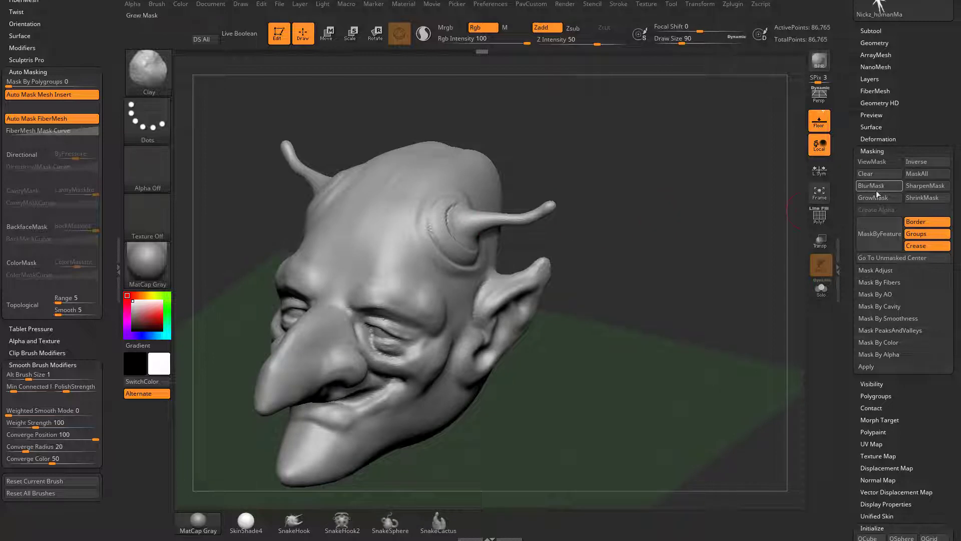
{"action": "right_click_drag", "start_coordinate": [414, 272], "coordinate": [458, 283], "text": "alt"}
{"action": "right_click_drag", "start_coordinate": [673, 209], "coordinate": [716, 220], "text": "ctrl"}
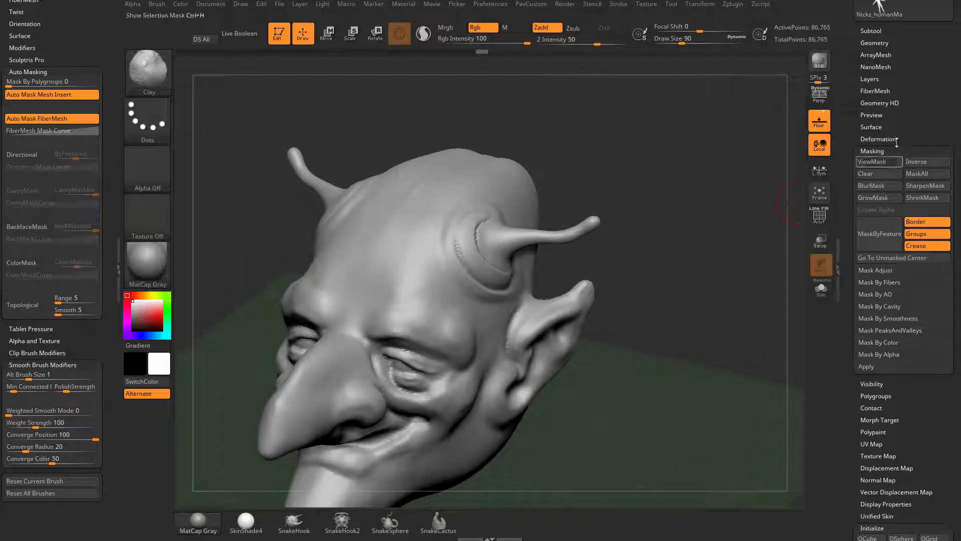
{"action": "mouse_move", "coordinate": [727, 209]}
{"action": "left_mouse_down"}
{"action": "mouse_move", "coordinate": [699, 211]}
{"action": "mouse_move", "coordinate": [723, 213]}
{"action": "left_mouse_up"}
{"action": "mouse_move", "coordinate": [496, 226]}
{"action": "left_mouse_down", "text": "shift"}
{"action": "mouse_move", "coordinate": [473, 255]}
{"action": "mouse_move", "coordinate": [466, 242]}
{"action": "left_mouse_up", "text": "shift"}
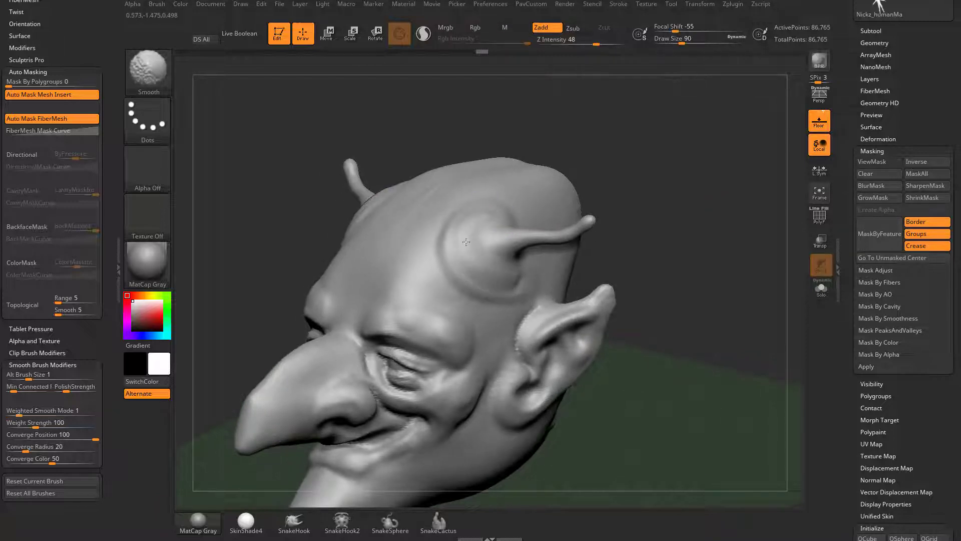
{"action": "left_click_drag", "start_coordinate": [571, 234], "coordinate": [616, 216]}
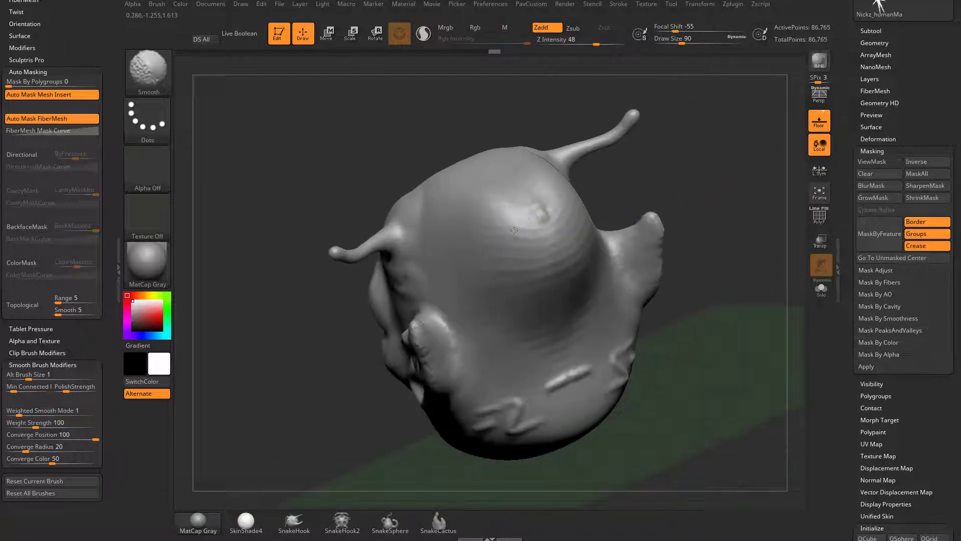
Mask a round spot on the side of the head behind the horn, and invert the mask
{"action": "mouse_move", "coordinate": [685, 184]}
{"action": "left_mouse_down"}
{"action": "mouse_move", "coordinate": [728, 157]}
{"action": "mouse_move", "coordinate": [711, 173]}
{"action": "mouse_move", "coordinate": [580, 208]}
{"action": "left_mouse_up"}
{"action": "key", "text": "ctrl"}
{"action": "left_click", "coordinate": [457, 265], "text": "ctrl"}
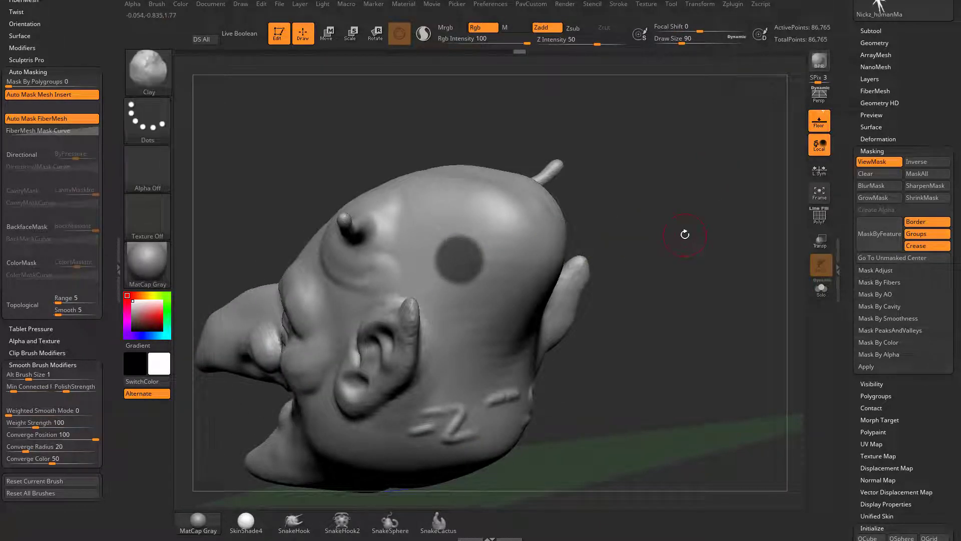
{"action": "left_click", "coordinate": [729, 202], "text": "ctrl"}
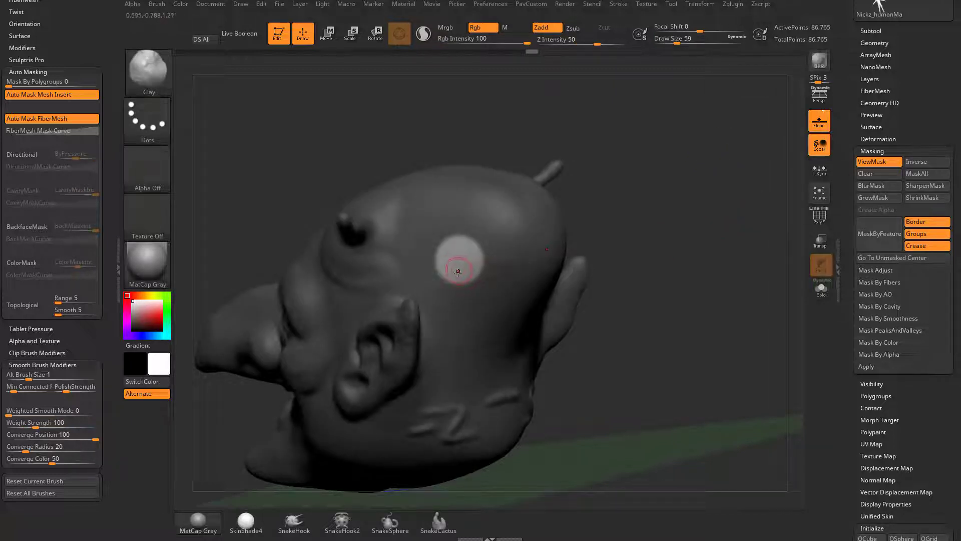
Extend the unmasked spot downward and diagonally upward with a masked hole in its centre at Draw Size 59, and invert the mask back
{"action": "key", "text": "ctrl"}
{"action": "left_click_drag", "start_coordinate": [454, 272], "coordinate": [449, 307], "text": "ctrl"}
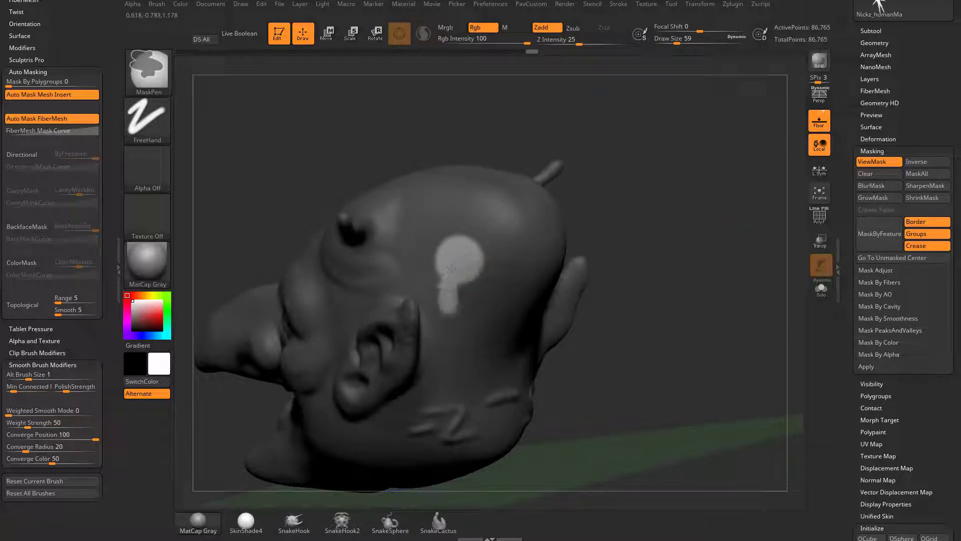
{"action": "left_click_drag", "start_coordinate": [452, 268], "coordinate": [449, 309], "text": "ctrl"}
{"action": "key", "text": "ctrl"}
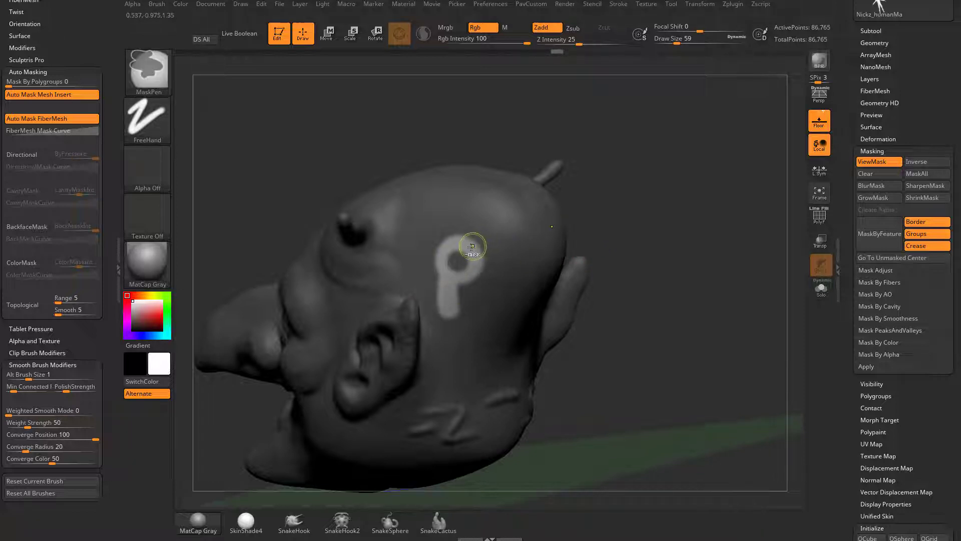
{"action": "left_click_drag", "start_coordinate": [476, 246], "coordinate": [503, 228], "text": "ctrl"}
{"action": "key", "text": "ctrl"}
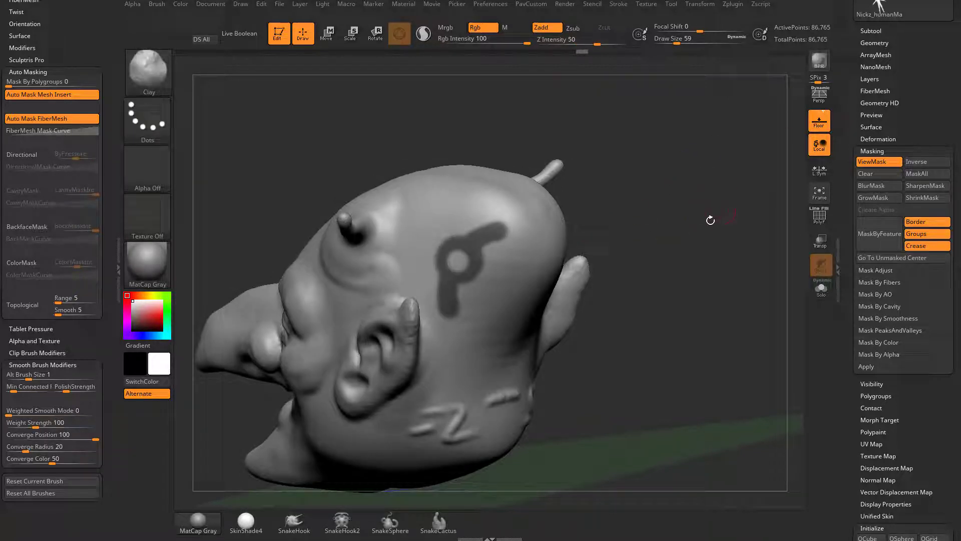
Clear the mask and undo the clearing, then invert the mask and clear it from the head
{"action": "key", "text": "ctrl"}
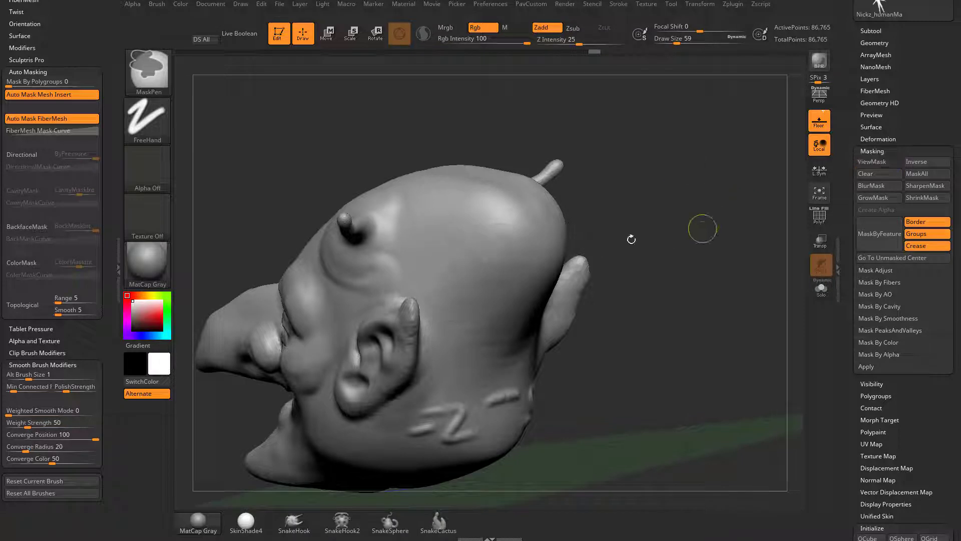
{"action": "key", "text": "ctrl"}
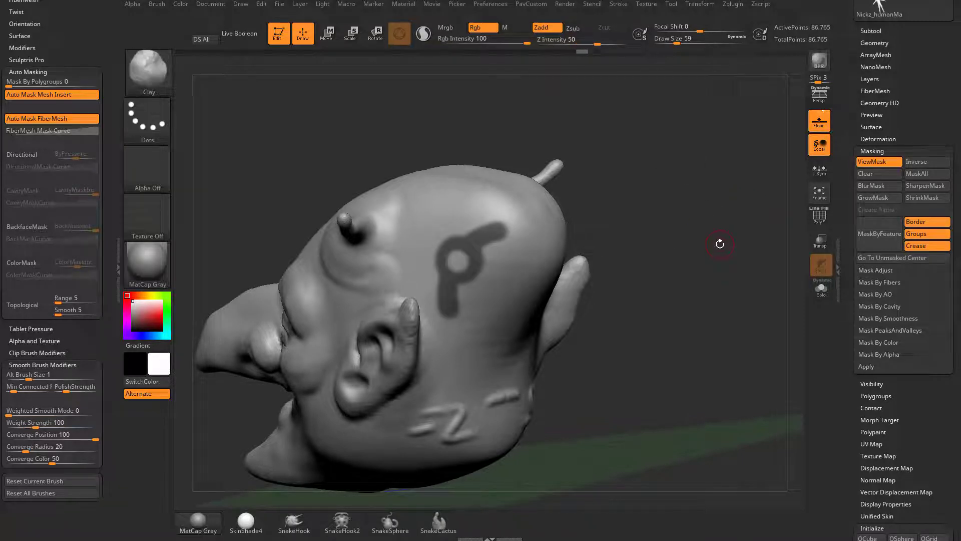
{"action": "left_click", "coordinate": [728, 243], "text": "ctrl"}
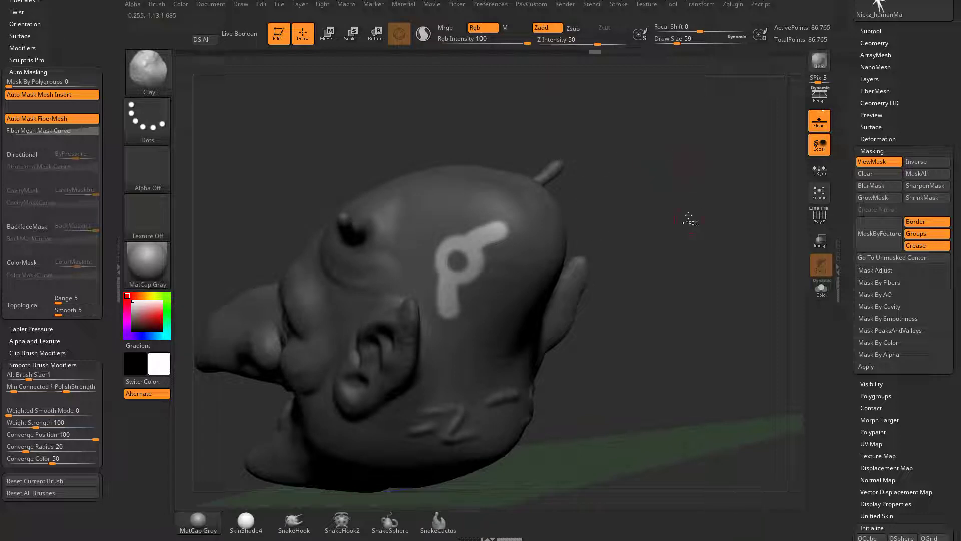
{"action": "left_click", "coordinate": [683, 165], "text": "ctrl"}
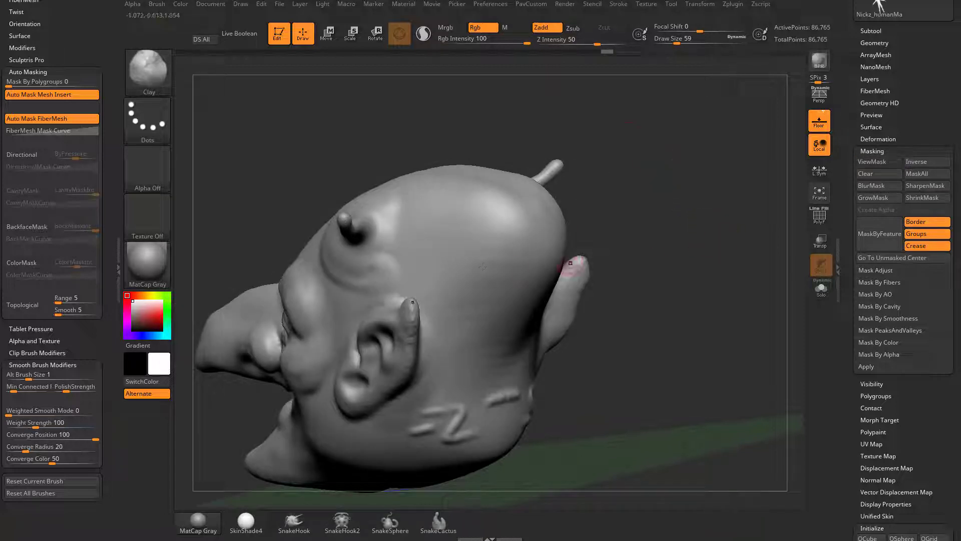
Mask the entire head by inverting the empty mask, then invert it back to fully unmasked
{"action": "left_click", "coordinate": [698, 170], "text": "ctrl"}
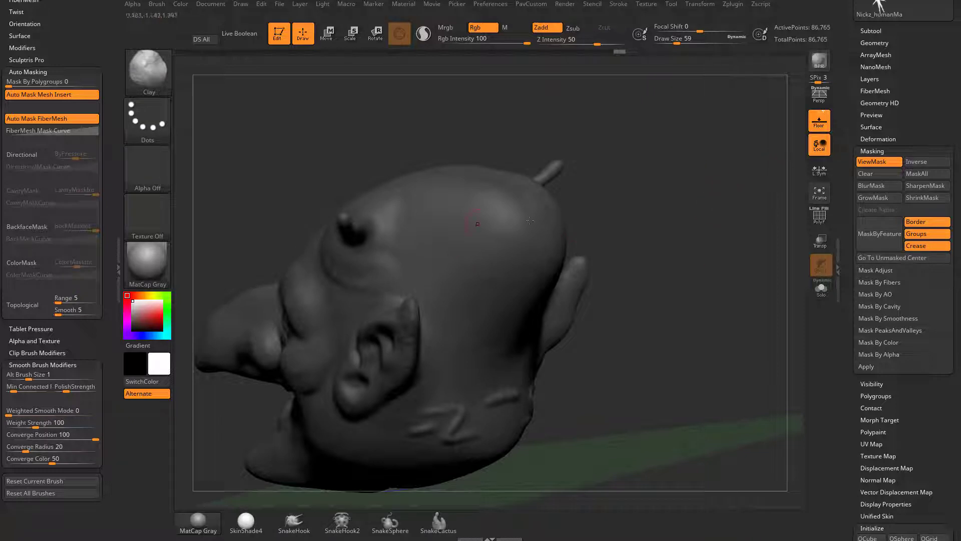
{"action": "mouse_move", "coordinate": [631, 195]}
{"action": "left_mouse_down"}
{"action": "mouse_move", "coordinate": [706, 184]}
{"action": "mouse_move", "coordinate": [645, 187]}
{"action": "mouse_move", "coordinate": [689, 185]}
{"action": "mouse_move", "coordinate": [687, 206]}
{"action": "mouse_move", "coordinate": [671, 190]}
{"action": "left_mouse_up"}
{"action": "left_click", "coordinate": [702, 187], "text": "ctrl"}
Paint a dumbbell-shaped mask on the side of the head and erase a round hole in each of its ends
{"action": "left_click_drag", "start_coordinate": [462, 252], "coordinate": [461, 279], "text": "ctrl"}
{"action": "left_click", "coordinate": [457, 318], "text": "ctrl"}
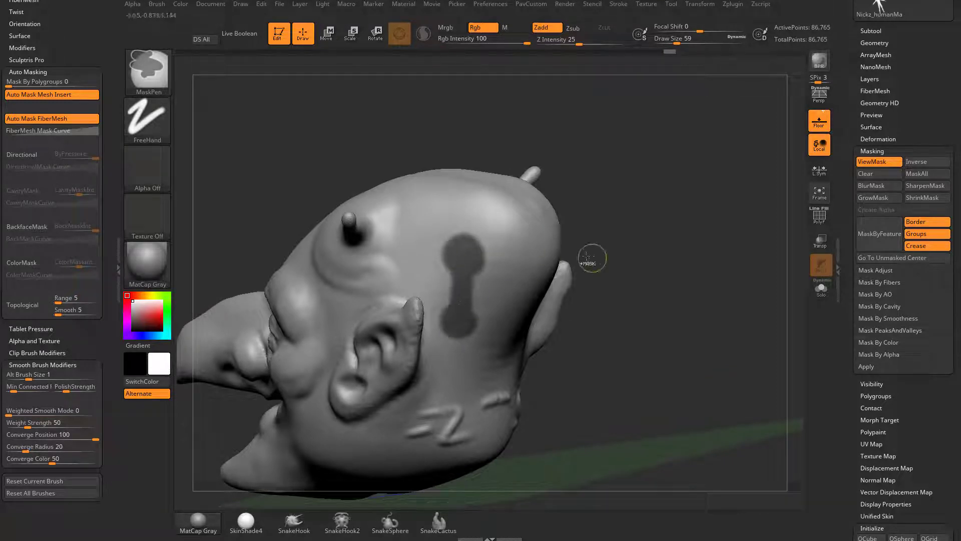
{"action": "left_click", "coordinate": [470, 260], "text": "ctrl+alt"}
{"action": "key", "text": "ctrl+z"}
{"action": "left_click", "coordinate": [463, 256], "text": "ctrl+alt"}
{"action": "left_click", "coordinate": [473, 290], "text": "ctrl+alt"}
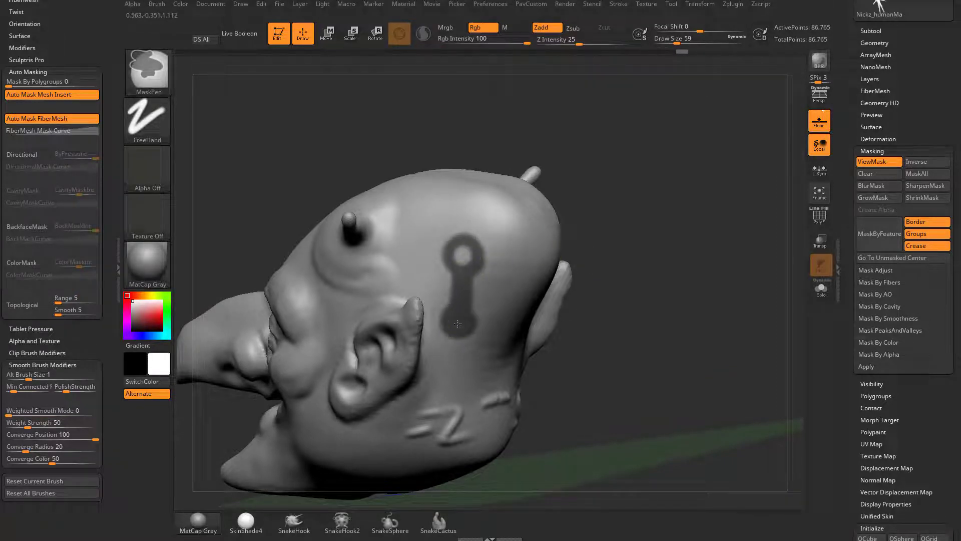
{"action": "left_click", "coordinate": [458, 324], "text": "ctrl+alt"}
Blur the dumbbell-shaped mask three times, then clear it from the head
{"action": "left_click_drag", "start_coordinate": [671, 228], "coordinate": [710, 237], "text": "alt"}
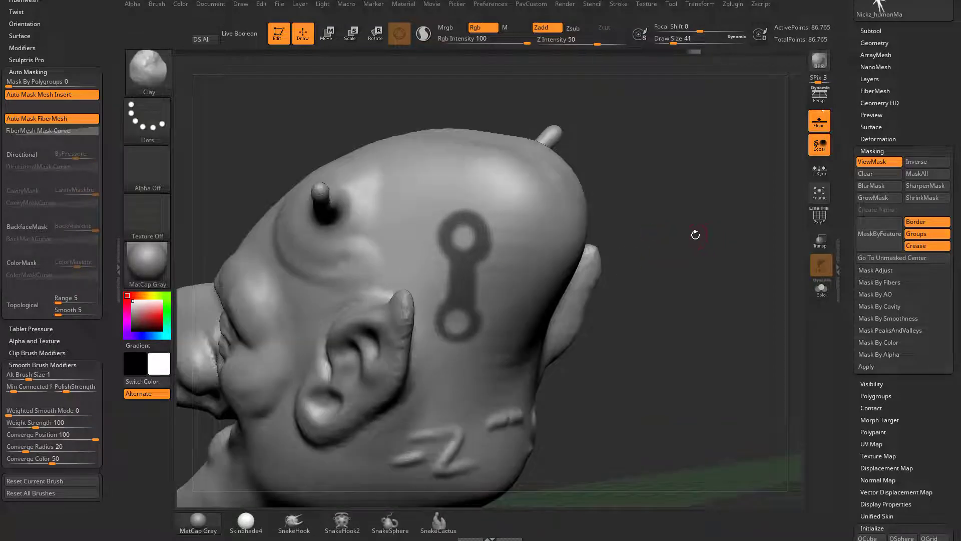
{"action": "left_click", "coordinate": [460, 279], "text": "ctrl"}
{"action": "left_click", "coordinate": [461, 276], "text": "ctrl"}
{"action": "left_click", "coordinate": [457, 273], "text": "ctrl"}
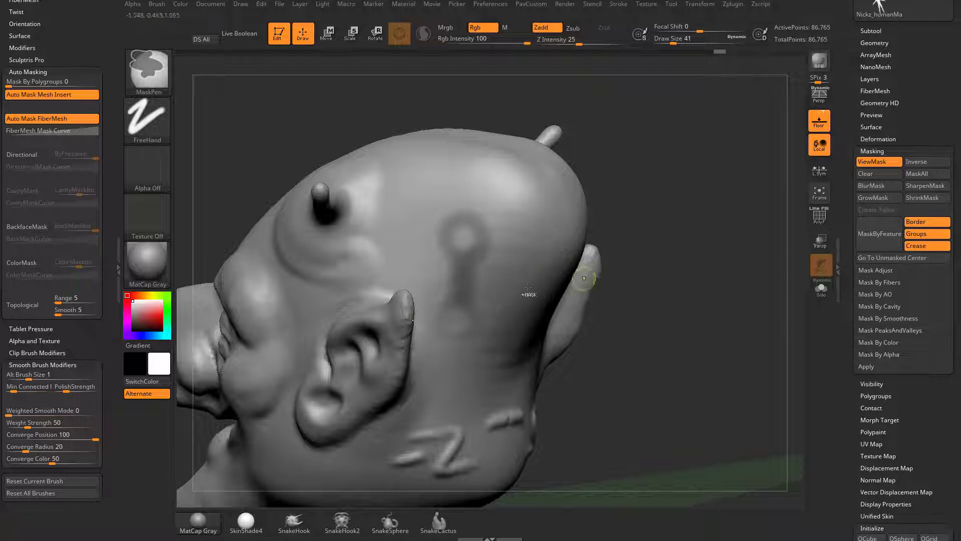
{"action": "left_click_drag", "start_coordinate": [659, 165], "coordinate": [676, 182], "text": "ctrl"}
Set the Draw Size to 74 and paint a square mask on the side of the head behind the horn
{"action": "key", "text": "s"}
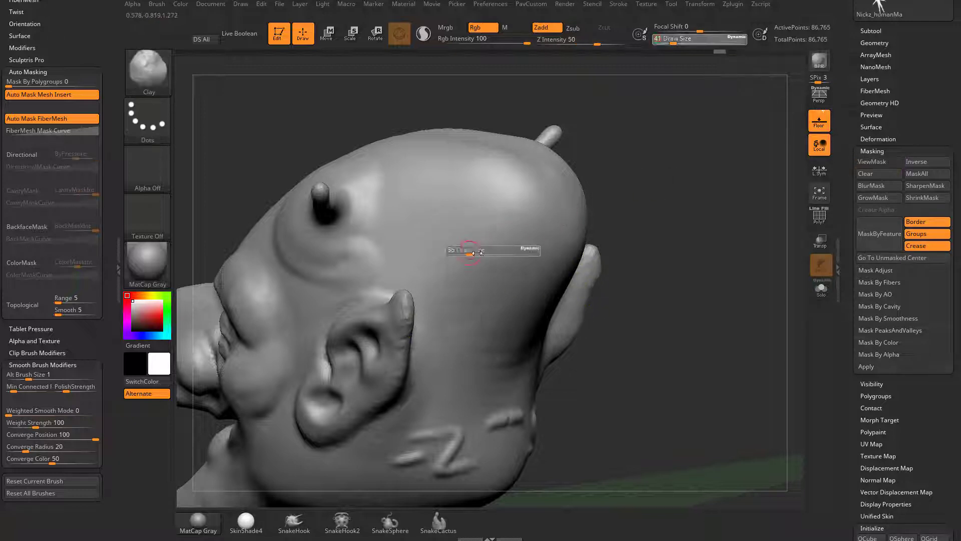
{"action": "key", "text": "s"}
{"action": "left_click_drag", "start_coordinate": [430, 243], "coordinate": [435, 242]}
{"action": "key", "text": "ctrl+h"}
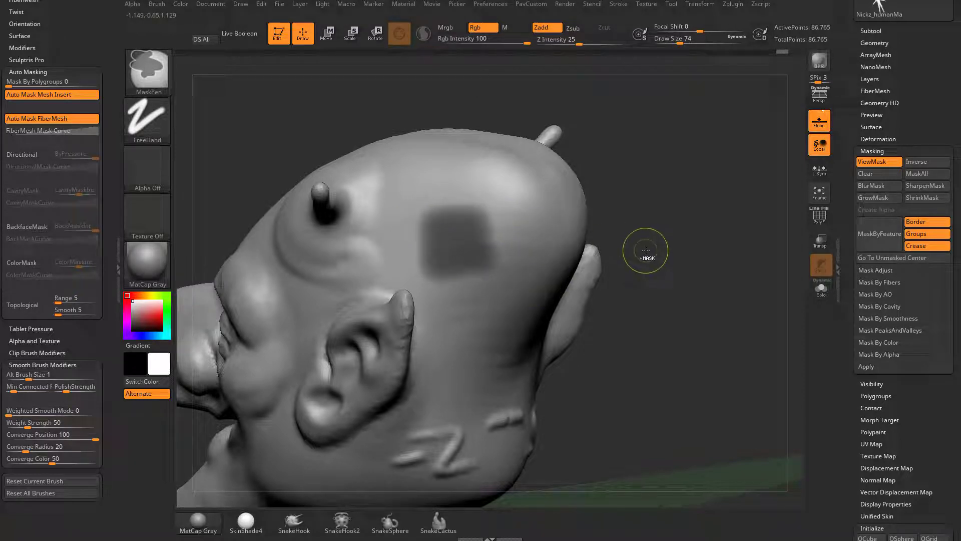
{"action": "key", "text": "ctrl"}
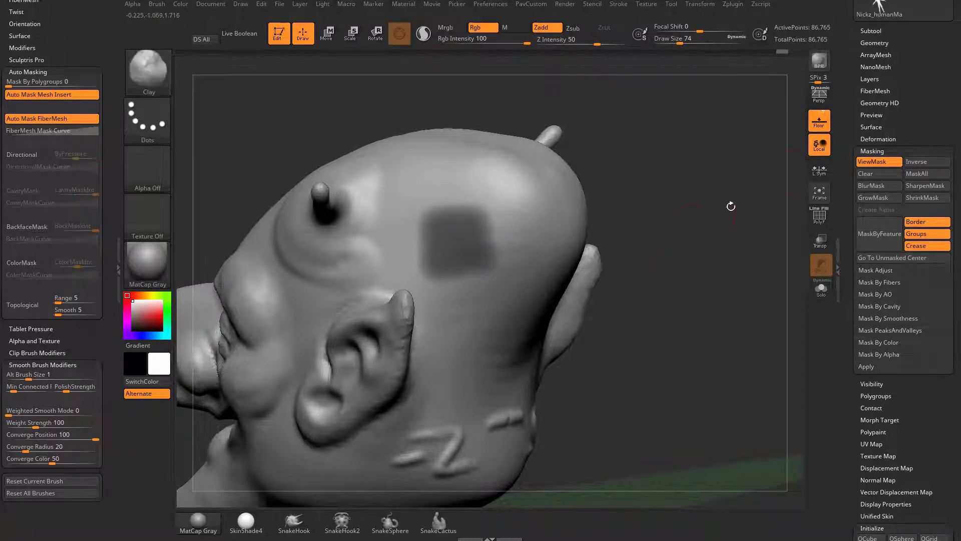
Open the Deformation settings and invert the mask so that only the square patch is unmasked
{"action": "left_click", "coordinate": [879, 139]}
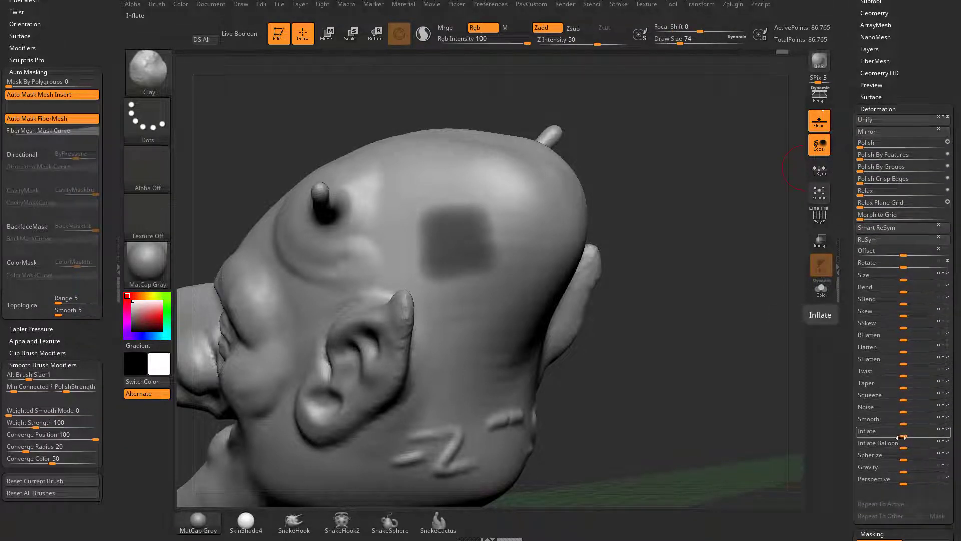
{"action": "scroll", "coordinate": [918, 361], "scroll_direction": "down", "scroll_amount": 3}
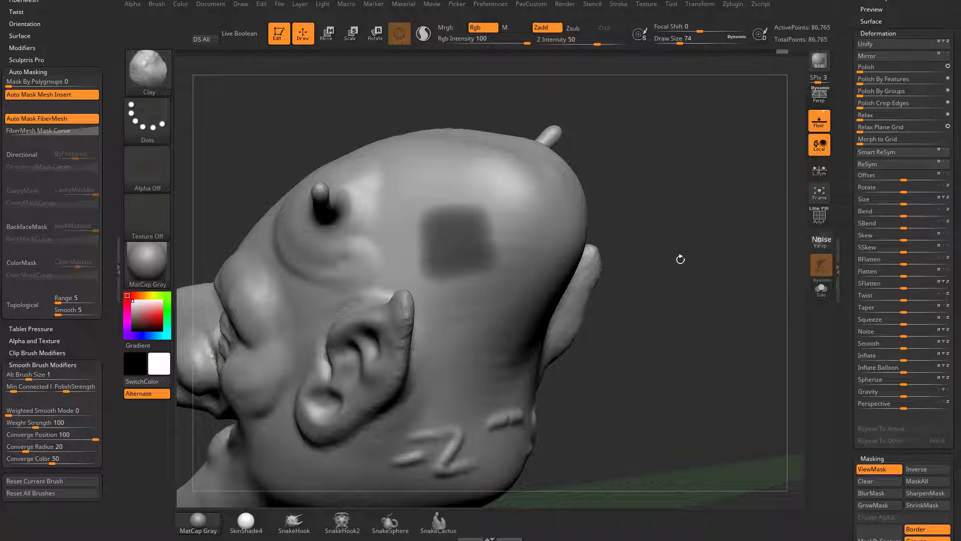
{"action": "left_click", "coordinate": [674, 241], "text": "ctrl"}
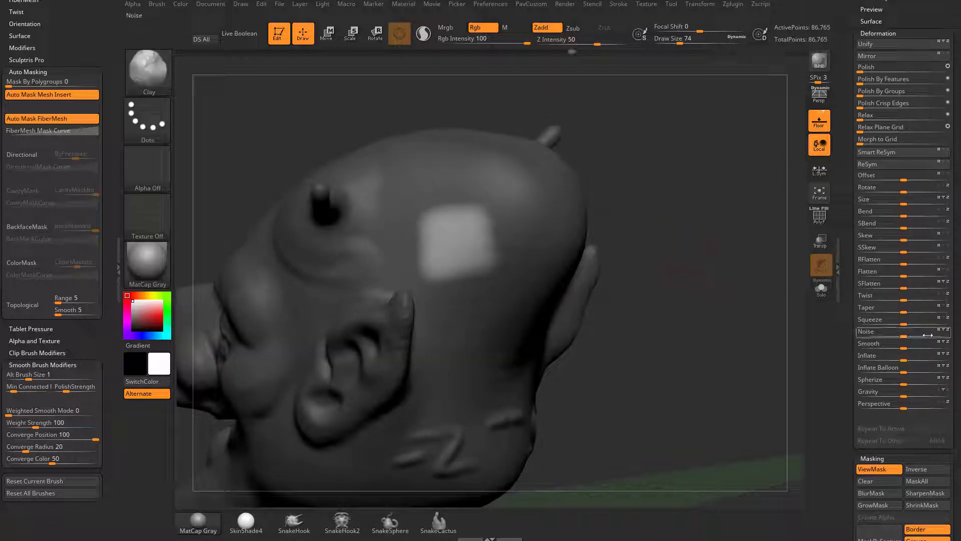
Try the Inflate deformation on the square patch, first outward and then inward, undoing each change
{"action": "left_click_drag", "start_coordinate": [908, 356], "coordinate": [944, 355]}
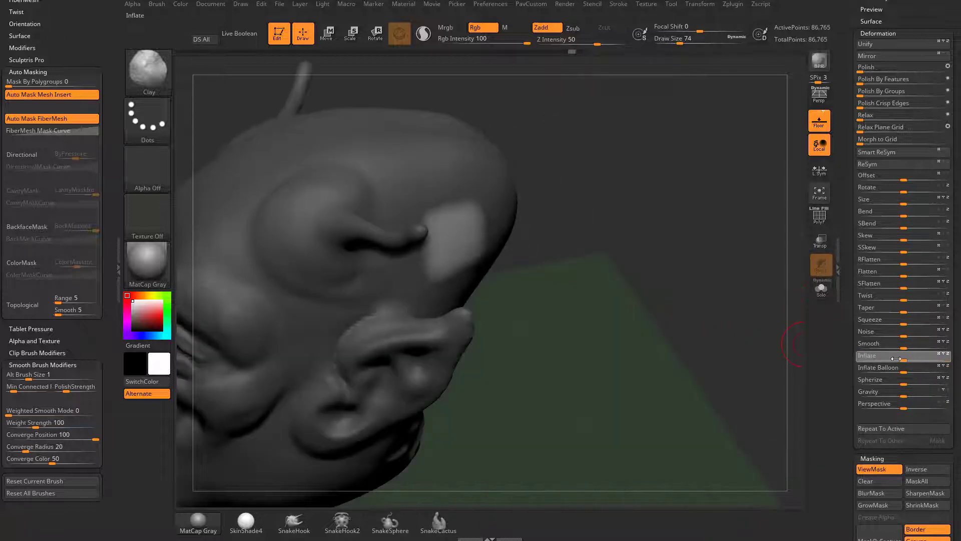
{"action": "left_click_drag", "start_coordinate": [897, 359], "coordinate": [861, 362]}
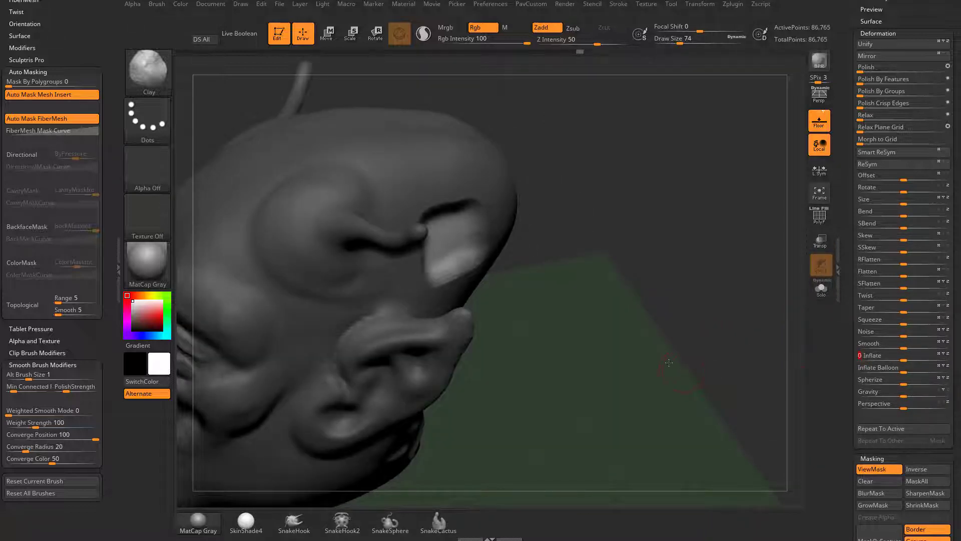
{"action": "left_click_drag", "start_coordinate": [702, 343], "coordinate": [539, 312]}
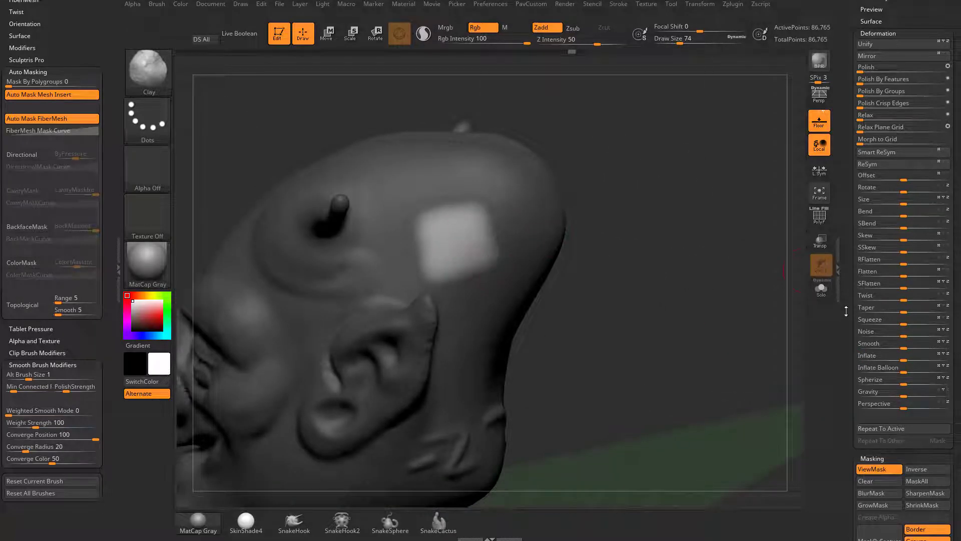
Sharpen the mask edge around the square patch, then blur it again
{"action": "left_click_drag", "start_coordinate": [846, 311], "coordinate": [856, 228]}
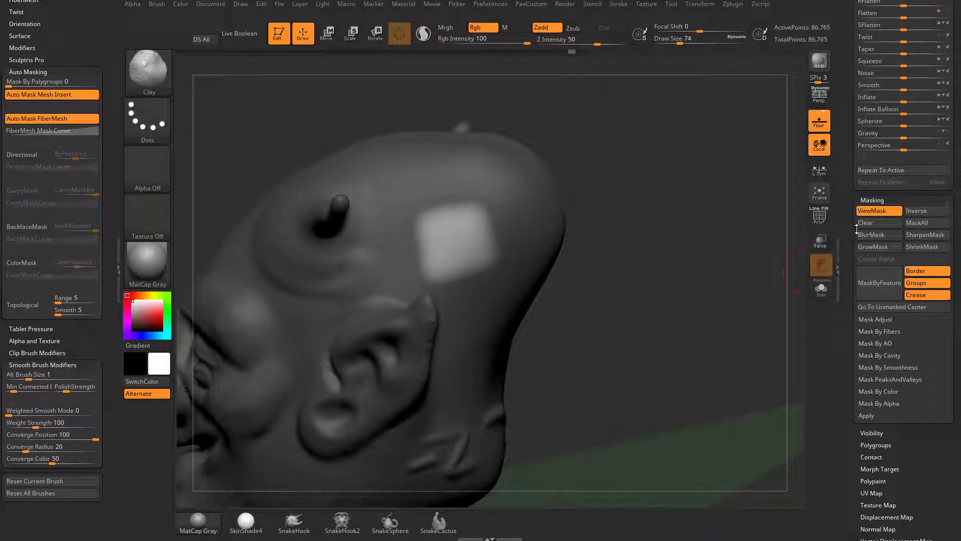
{"action": "left_click", "coordinate": [927, 235]}
{"action": "key", "text": "ctrl"}
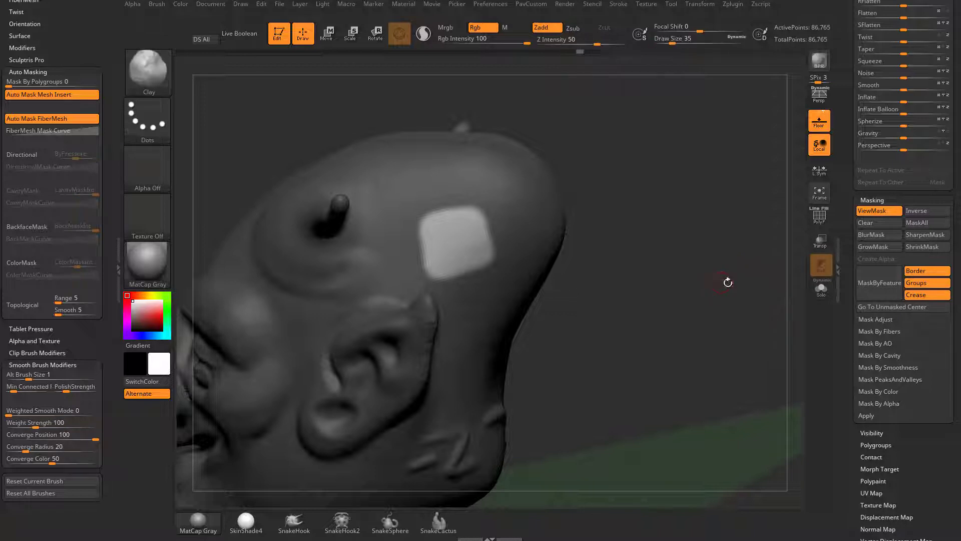
{"action": "key", "text": "ctrl"}
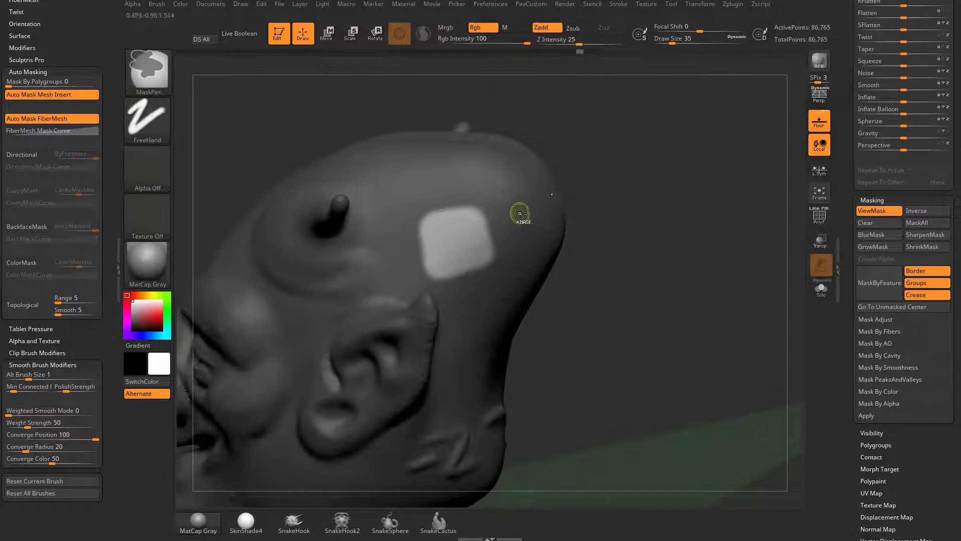
{"action": "left_click", "coordinate": [521, 214], "text": "ctrl"}
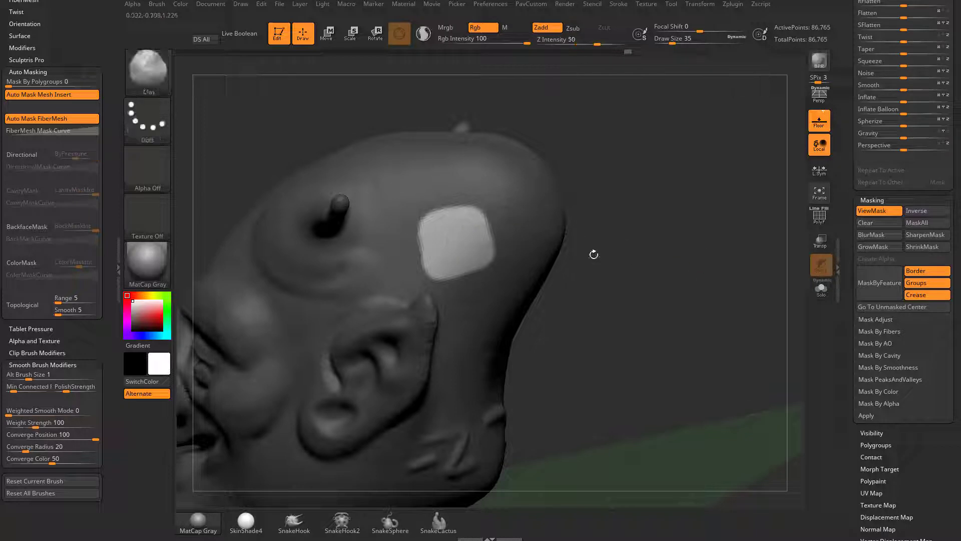
{"action": "key", "text": "ctrl"}
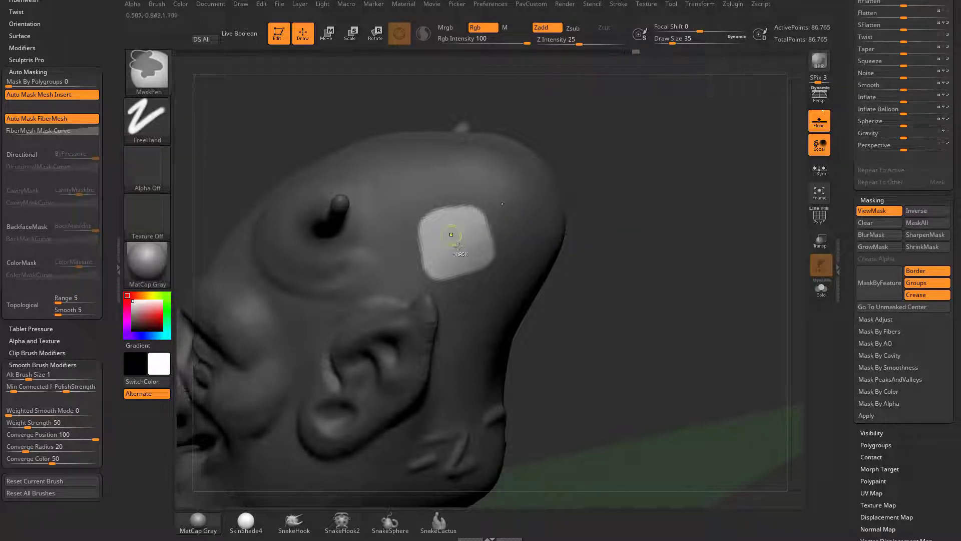
{"action": "left_click", "coordinate": [529, 220], "text": "ctrl"}
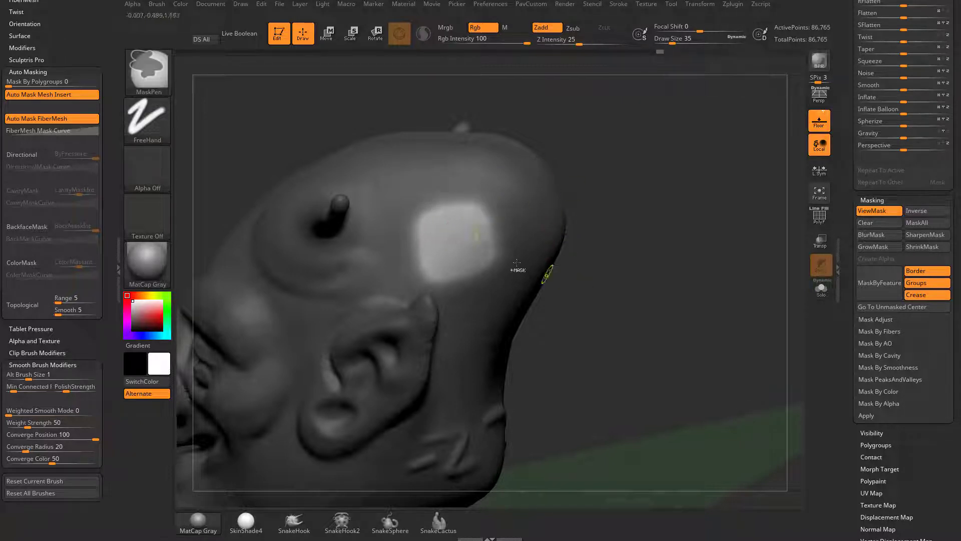
Sharpen the mask around the square patch, blur its edge, and sharpen it once more
{"action": "left_click", "coordinate": [637, 224], "text": "ctrl+alt"}
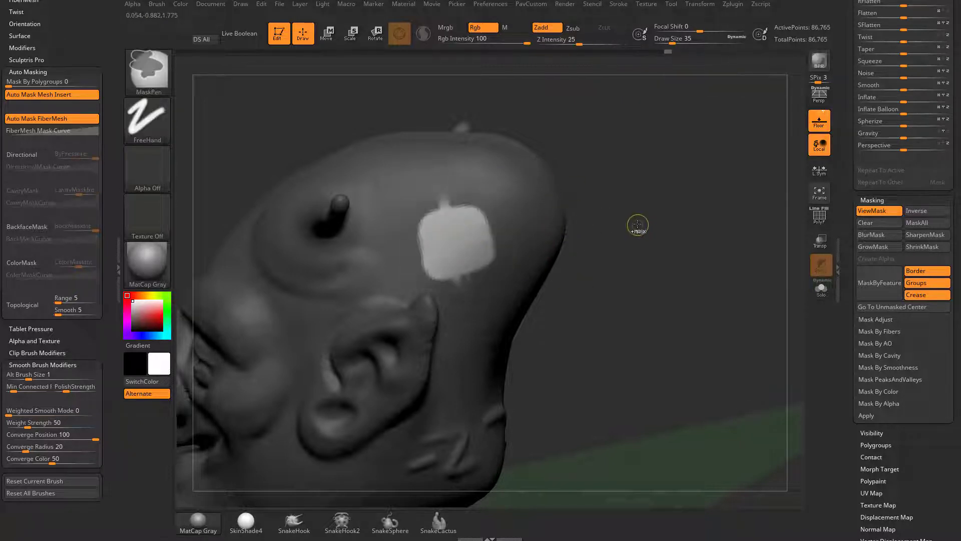
{"action": "left_click_drag", "start_coordinate": [578, 214], "coordinate": [525, 226]}
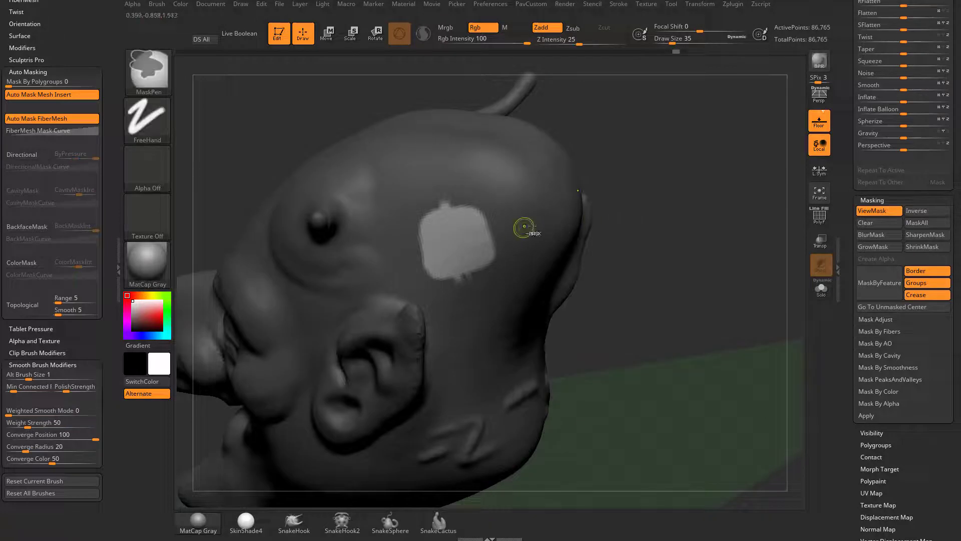
{"action": "left_click_drag", "start_coordinate": [648, 217], "coordinate": [546, 230]}
{"action": "left_click", "coordinate": [519, 227], "text": "ctrl"}
{"action": "left_click", "coordinate": [521, 226], "text": "ctrl"}
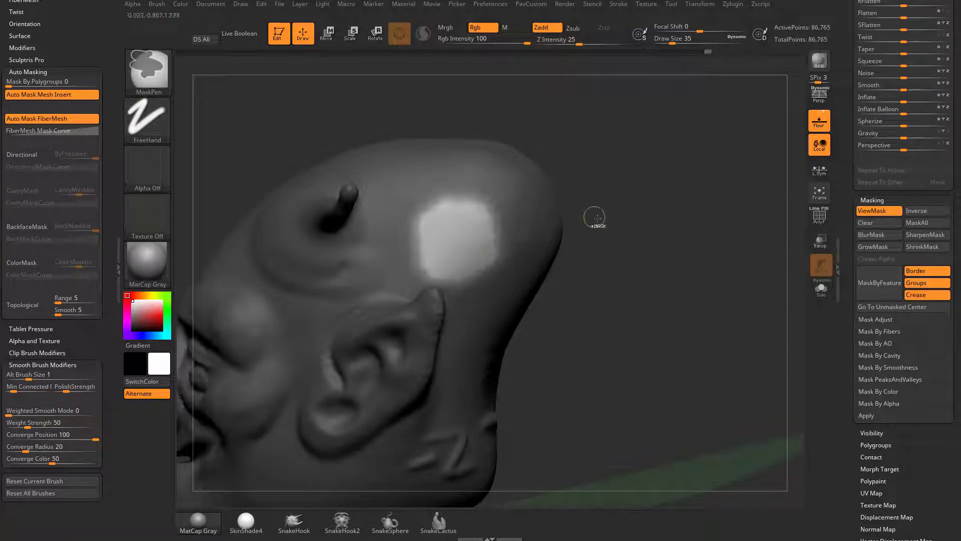
{"action": "left_click", "coordinate": [453, 244], "text": "ctrl+alt"}
{"action": "left_click", "coordinate": [452, 244], "text": "ctrl+alt"}
{"action": "left_click_drag", "start_coordinate": [595, 215], "coordinate": [632, 231]}
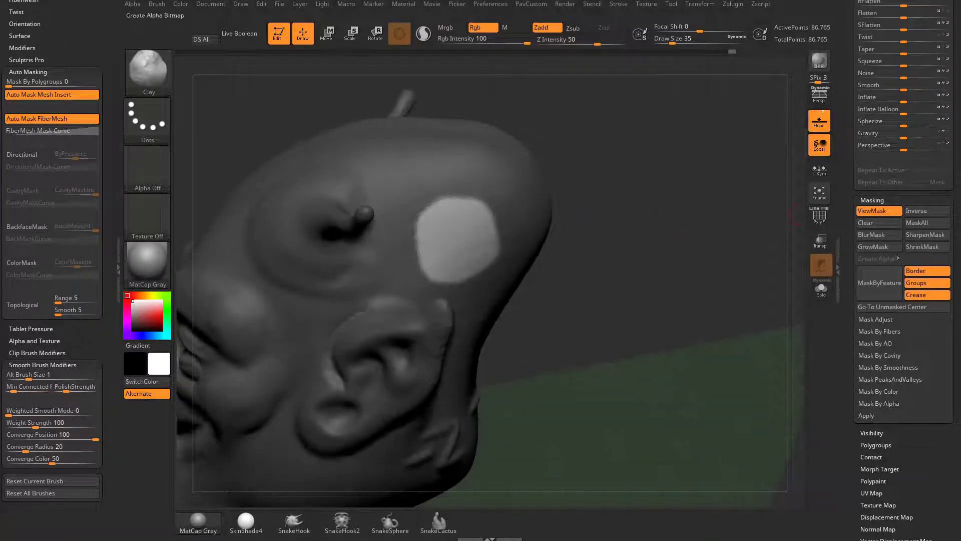
Try an inward Inflate on the sharp-edged patch and smooth the rim with the mask cleared, then undo it all
{"action": "left_click_drag", "start_coordinate": [849, 154], "coordinate": [849, 303]}
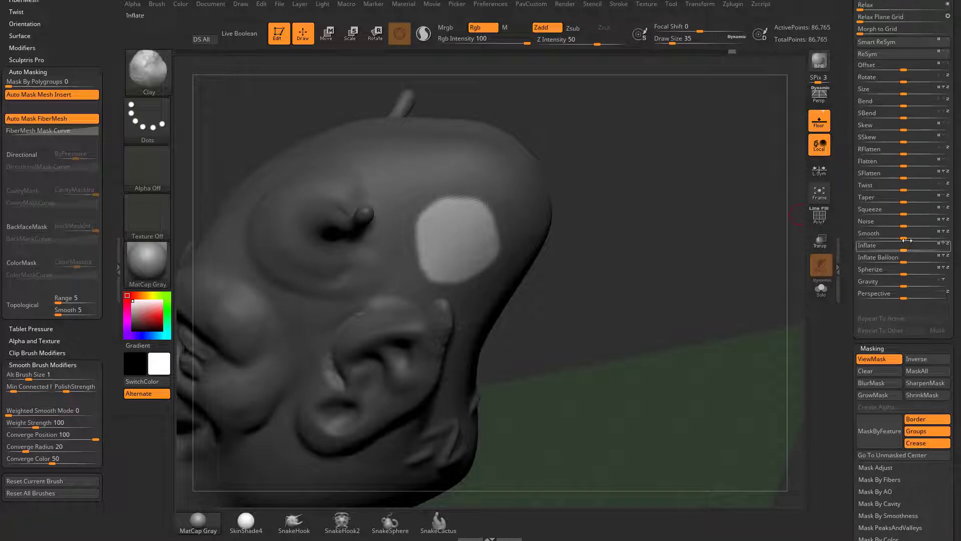
{"action": "left_click_drag", "start_coordinate": [907, 245], "coordinate": [874, 246]}
{"action": "left_click_drag", "start_coordinate": [668, 204], "coordinate": [702, 224], "text": "ctrl"}
{"action": "key", "text": "shift"}
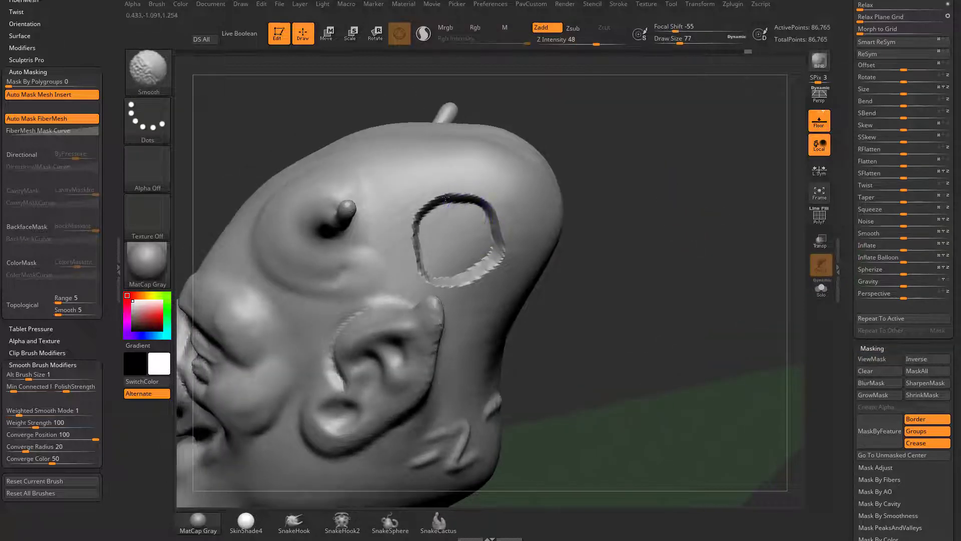
{"action": "mouse_move", "coordinate": [441, 215]}
{"action": "left_mouse_down", "text": "shift"}
{"action": "mouse_move", "coordinate": [475, 271]}
{"action": "mouse_move", "coordinate": [470, 200]}
{"action": "left_mouse_up", "text": "shift"}
{"action": "left_click_drag", "start_coordinate": [726, 220], "coordinate": [712, 217]}
{"action": "key", "text": "ctrl+z"}
{"action": "key", "text": "ctrl+z"}
{"action": "key", "text": "ctrl+z"}
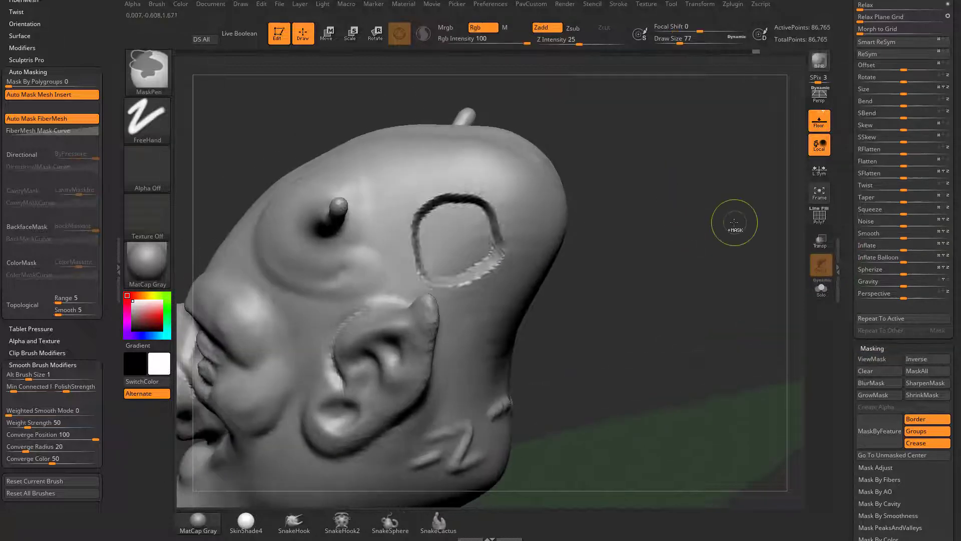
Blur the mask edge around the square patch and try an inward Inflate with the soft edge, then undo it
{"action": "key", "text": "ctrl"}
{"action": "left_click", "coordinate": [528, 198], "text": "ctrl"}
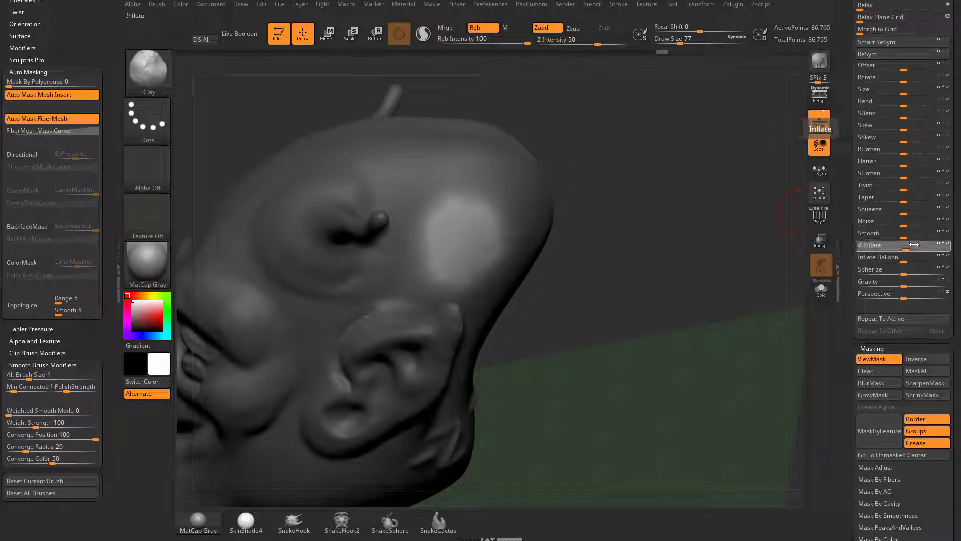
{"action": "left_click_drag", "start_coordinate": [903, 245], "coordinate": [877, 247]}
{"action": "key", "text": "ctrl+z"}
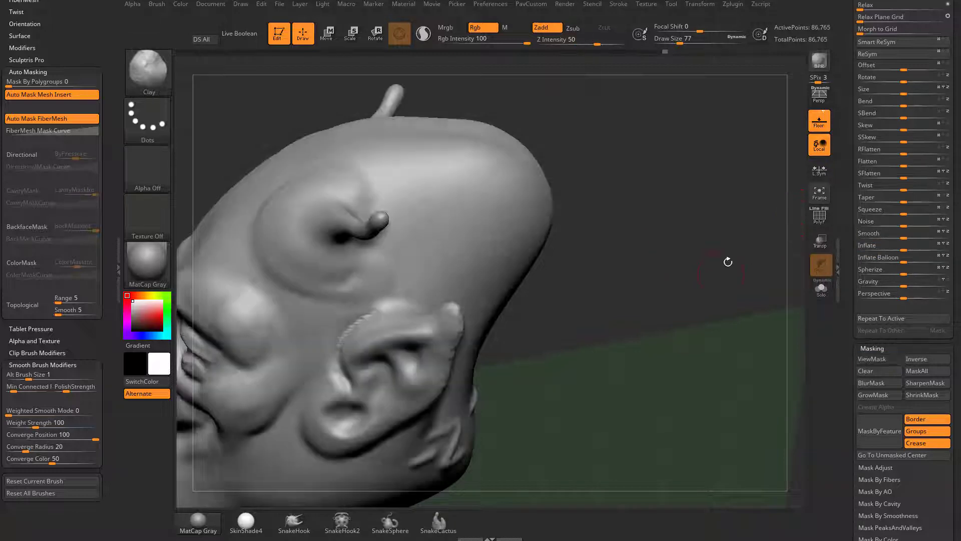
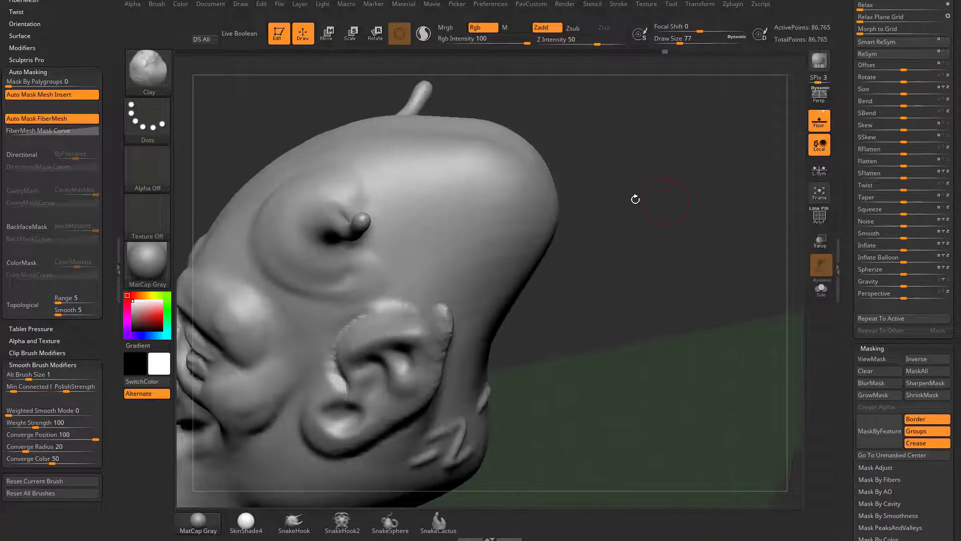
Paint a round mask spot on the side of the head behind the horn and invert the mask
{"action": "left_click", "coordinate": [448, 231], "text": "ctrl"}
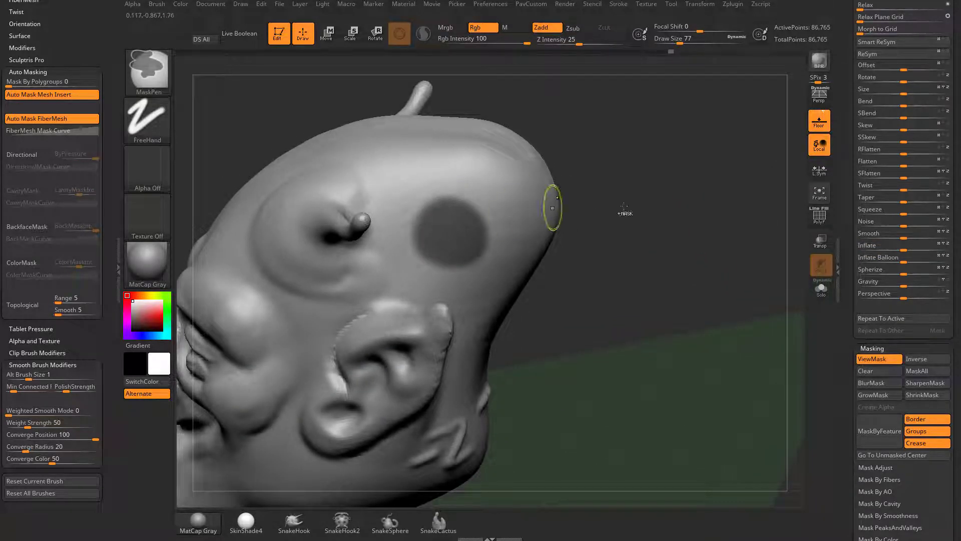
{"action": "left_click", "coordinate": [717, 239], "text": "ctrl"}
Center the Move gizmo on the round unmasked patch and try moving it, then undo the move
{"action": "key", "text": "w"}
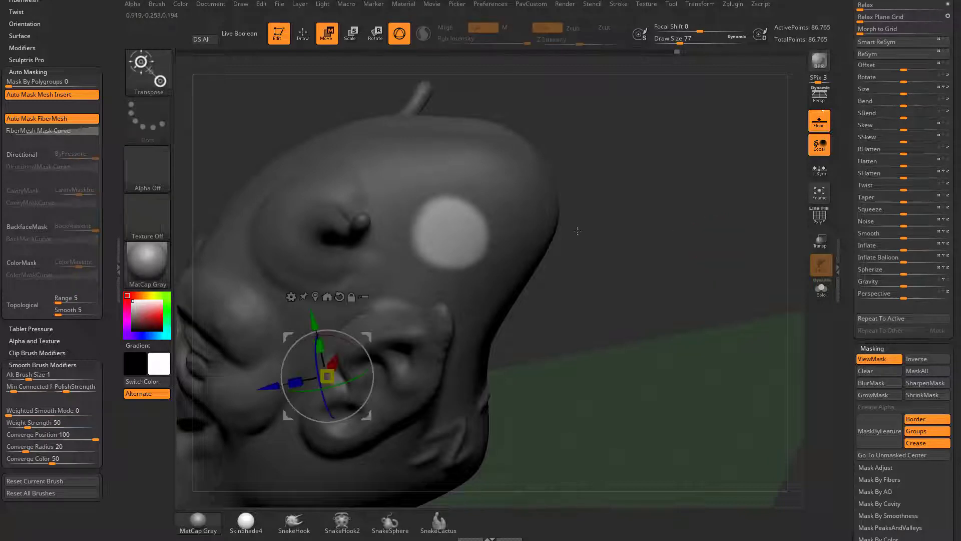
{"action": "left_click", "coordinate": [454, 233], "text": "alt"}
{"action": "left_click_drag", "start_coordinate": [601, 215], "coordinate": [556, 210]}
{"action": "left_click_drag", "start_coordinate": [475, 251], "coordinate": [504, 263]}
{"action": "key", "text": "ctrl+z"}
Pull the round unmasked patch outward from the head using the SnakeHook brush at Draw Size 274
{"action": "key", "text": "q"}
{"action": "key", "text": "s"}
{"action": "mouse_move", "coordinate": [611, 225]}
{"action": "left_mouse_down"}
{"action": "mouse_move", "coordinate": [632, 224]}
{"action": "mouse_move", "coordinate": [628, 185]}
{"action": "left_mouse_up"}
{"action": "left_click_drag", "start_coordinate": [475, 216], "coordinate": [445, 236]}
{"action": "mouse_move", "coordinate": [566, 241]}
{"action": "left_mouse_down"}
{"action": "mouse_move", "coordinate": [616, 168]}
{"action": "mouse_move", "coordinate": [628, 179]}
{"action": "mouse_move", "coordinate": [567, 268]}
{"action": "left_mouse_up"}
{"action": "left_click", "coordinate": [294, 523]}
{"action": "mouse_move", "coordinate": [316, 468]}
{"action": "left_mouse_down"}
{"action": "mouse_move", "coordinate": [482, 242]}
{"action": "mouse_move", "coordinate": [526, 154]}
{"action": "left_mouse_up"}
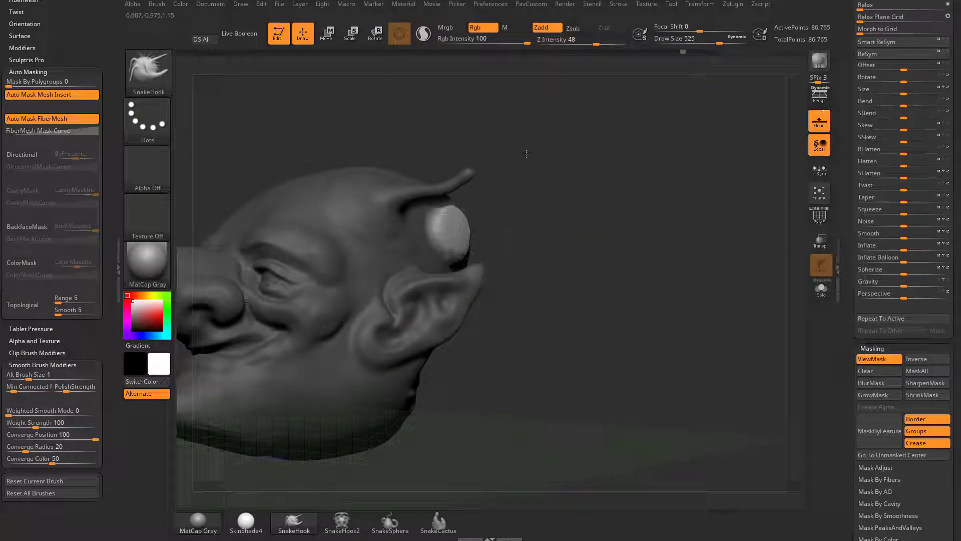
{"action": "key", "text": "s"}
{"action": "mouse_move", "coordinate": [490, 229]}
{"action": "left_mouse_down"}
{"action": "mouse_move", "coordinate": [508, 226]}
{"action": "mouse_move", "coordinate": [488, 226]}
{"action": "left_mouse_up"}
{"action": "left_click_drag", "start_coordinate": [489, 227], "coordinate": [522, 222]}
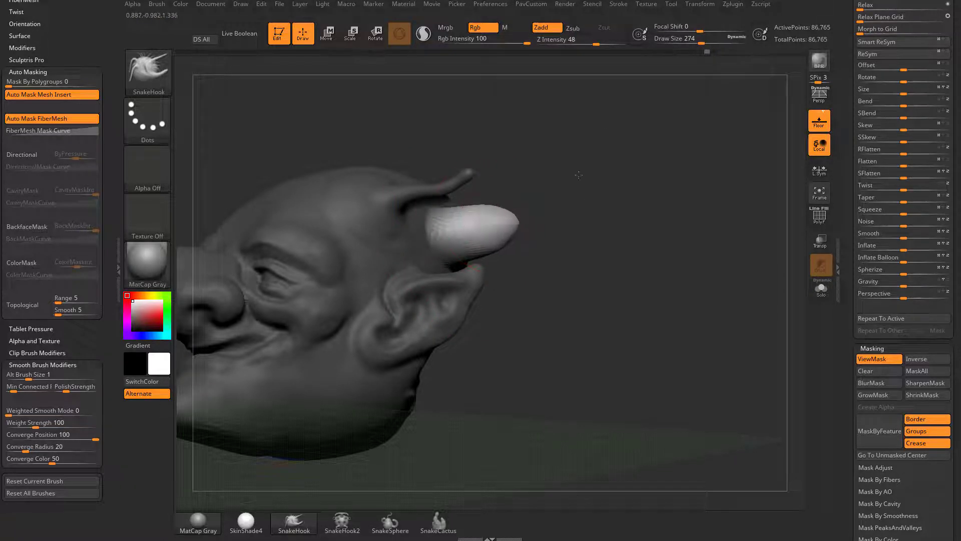
{"action": "mouse_move", "coordinate": [612, 133]}
{"action": "left_mouse_down"}
{"action": "mouse_move", "coordinate": [627, 247]}
{"action": "mouse_move", "coordinate": [650, 251]}
{"action": "mouse_move", "coordinate": [649, 262]}
{"action": "left_mouse_up"}
Undo the SnakeHook pull on the round patch and set the Draw Size to 90
{"action": "key", "text": "ctrl+z"}
{"action": "key", "text": "ctrl+z"}
{"action": "key", "text": "ctrl+z"}
{"action": "key", "text": "ctrl+h"}
{"action": "key", "text": "s"}
{"action": "key", "text": "s"}
{"action": "mouse_move", "coordinate": [650, 258]}
{"action": "left_mouse_down"}
{"action": "mouse_move", "coordinate": [661, 234]}
{"action": "mouse_move", "coordinate": [541, 226]}
{"action": "left_mouse_up"}
{"action": "key", "text": "s"}
{"action": "left_click_drag", "start_coordinate": [538, 227], "coordinate": [545, 227]}
{"action": "mouse_move", "coordinate": [671, 235]}
{"action": "left_mouse_down"}
{"action": "mouse_move", "coordinate": [686, 203]}
{"action": "mouse_move", "coordinate": [673, 204]}
{"action": "left_mouse_up"}
Paint two mask spots on the side of the head, then mask the front of the skull with a rectangle
{"action": "key", "text": "ctrl"}
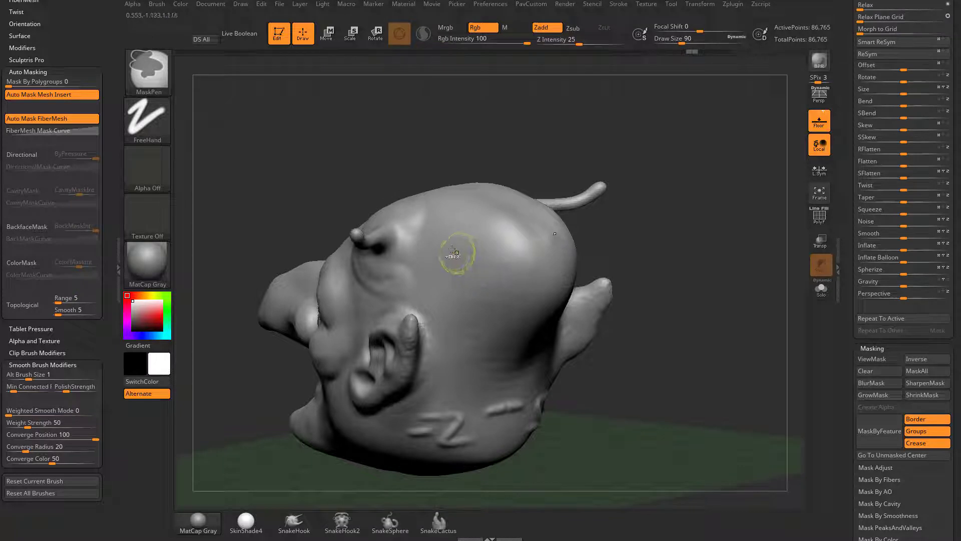
{"action": "key", "text": "ctrl+h"}
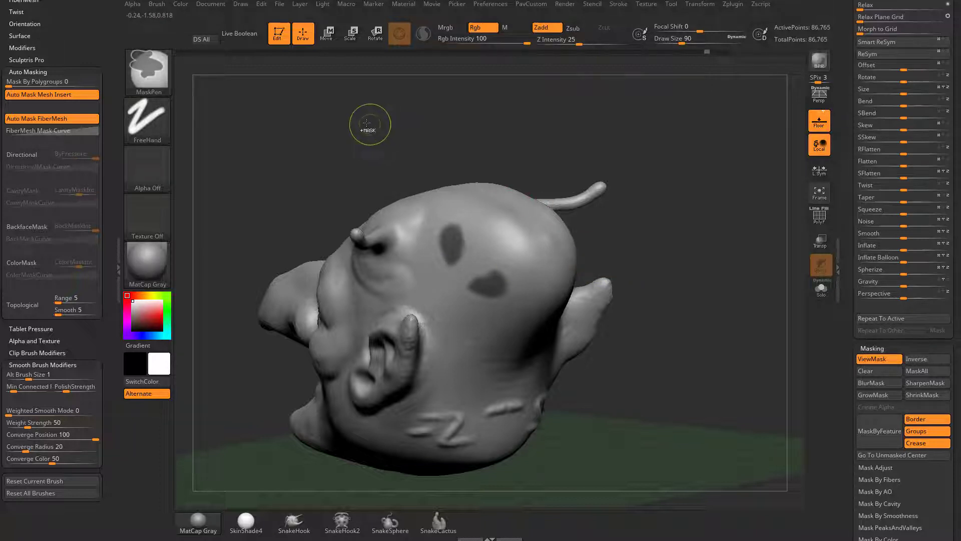
{"action": "mouse_move", "coordinate": [372, 151]}
{"action": "left_mouse_down", "text": "ctrl"}
{"action": "mouse_move", "coordinate": [408, 165]}
{"action": "mouse_move", "coordinate": [436, 161]}
{"action": "mouse_move", "coordinate": [452, 217]}
{"action": "mouse_move", "coordinate": [369, 253]}
{"action": "mouse_move", "coordinate": [407, 275]}
{"action": "mouse_move", "coordinate": [410, 289]}
{"action": "left_mouse_up", "text": "ctrl"}
{"action": "mouse_move", "coordinate": [663, 267]}
{"action": "left_mouse_down"}
{"action": "mouse_move", "coordinate": [676, 257]}
{"action": "mouse_move", "coordinate": [676, 280]}
{"action": "mouse_move", "coordinate": [661, 264]}
{"action": "mouse_move", "coordinate": [650, 278]}
{"action": "left_mouse_up"}
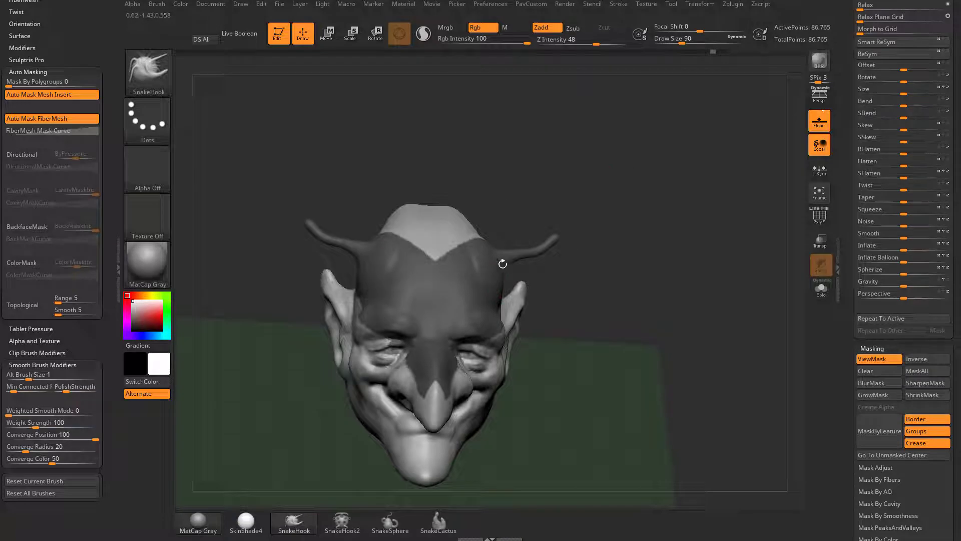
{"action": "left_click_drag", "start_coordinate": [613, 192], "coordinate": [582, 183]}
Clear the mask and draw a rectangular mask over the eyes
{"action": "key", "text": "ctrl"}
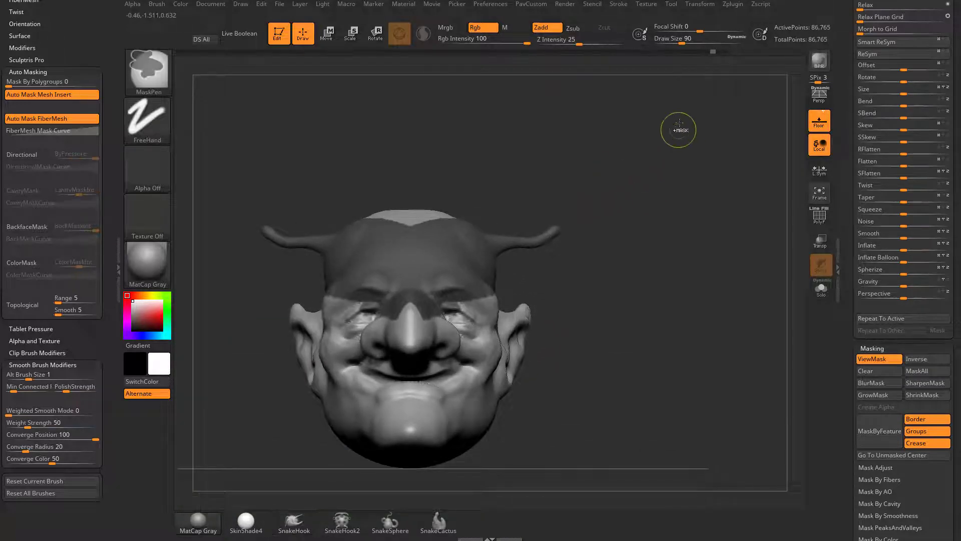
{"action": "left_click_drag", "start_coordinate": [703, 137], "coordinate": [690, 226], "text": "ctrl"}
{"action": "mouse_move", "coordinate": [601, 170]}
{"action": "left_mouse_down", "text": "ctrl"}
{"action": "mouse_move", "coordinate": [646, 213]}
{"action": "mouse_move", "coordinate": [516, 292]}
{"action": "mouse_move", "coordinate": [474, 330]}
{"action": "mouse_move", "coordinate": [482, 337]}
{"action": "left_mouse_up", "text": "ctrl"}
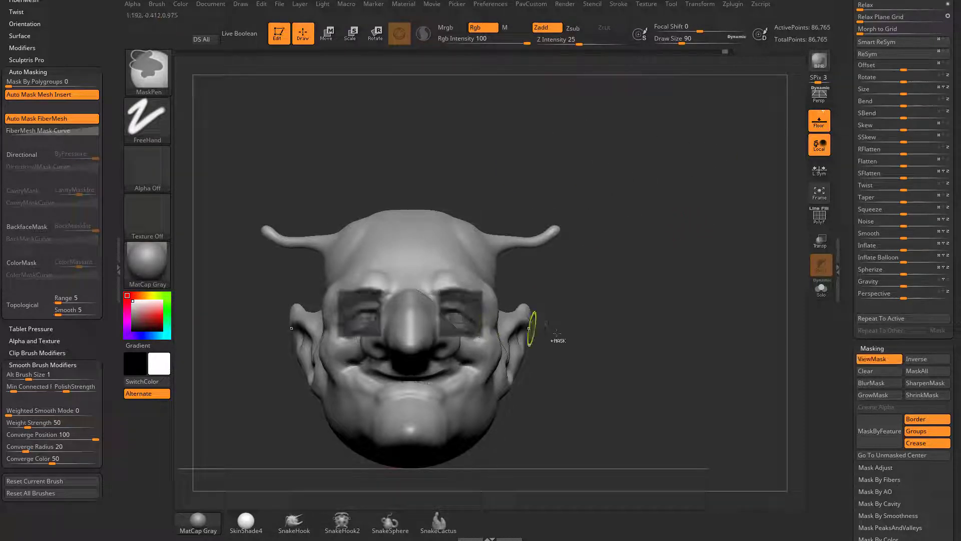
{"action": "left_click_drag", "start_coordinate": [694, 254], "coordinate": [465, 368]}
{"action": "left_click_drag", "start_coordinate": [656, 261], "coordinate": [672, 239]}
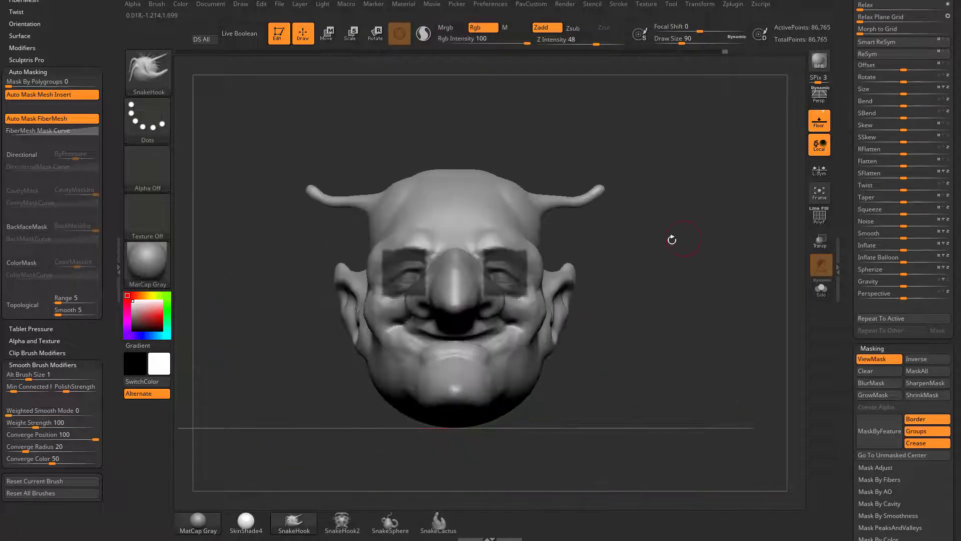
Add a rectangular mask band across the forehead above the eyes and undo the extra rectangular mask
{"action": "mouse_move", "coordinate": [604, 229]}
{"action": "left_mouse_down", "text": "ctrl"}
{"action": "mouse_move", "coordinate": [624, 258]}
{"action": "mouse_move", "coordinate": [515, 235]}
{"action": "mouse_move", "coordinate": [524, 229]}
{"action": "left_mouse_up", "text": "ctrl"}
{"action": "mouse_move", "coordinate": [702, 208]}
{"action": "left_mouse_down"}
{"action": "mouse_move", "coordinate": [689, 230]}
{"action": "mouse_move", "coordinate": [651, 224]}
{"action": "left_mouse_up"}
{"action": "mouse_move", "coordinate": [695, 132]}
{"action": "left_mouse_down", "text": "ctrl"}
{"action": "mouse_move", "coordinate": [557, 344]}
{"action": "mouse_move", "coordinate": [452, 424]}
{"action": "left_mouse_up", "text": "ctrl"}
{"action": "left_click_drag", "start_coordinate": [687, 277], "coordinate": [672, 251]}
{"action": "key", "text": "ctrl+z"}
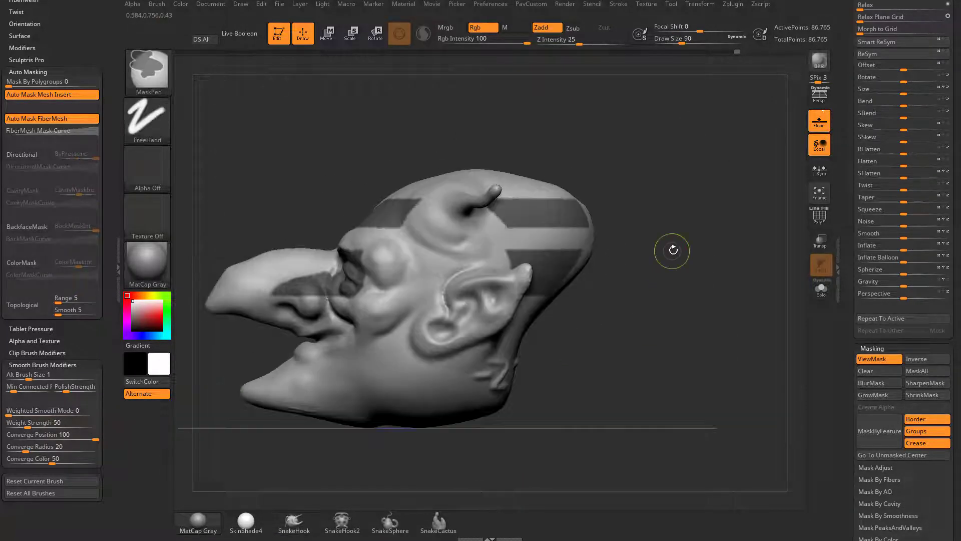
Mask the back of the head with a rectangle, then unmask its rearmost part with another rectangle
{"action": "left_click_drag", "start_coordinate": [708, 111], "coordinate": [549, 308], "text": "ctrl"}
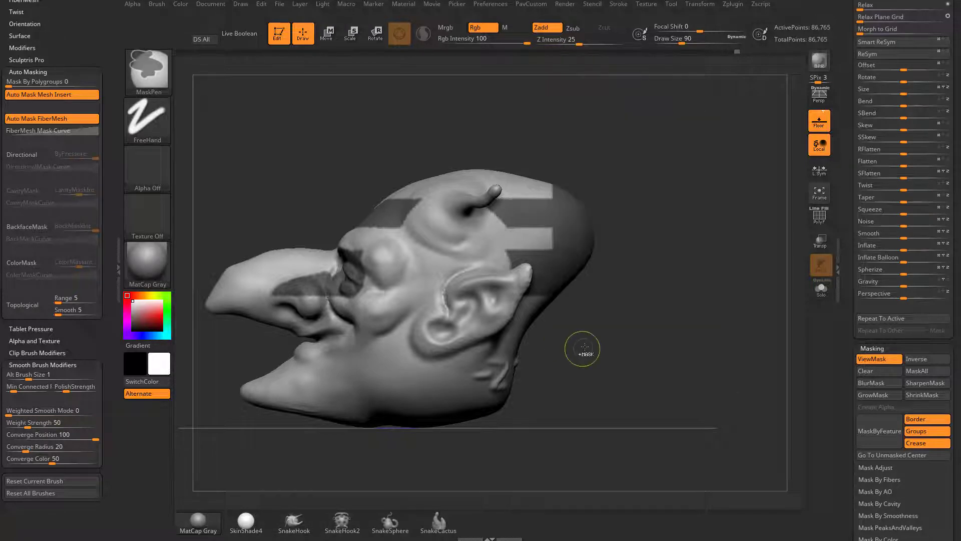
{"action": "left_click_drag", "start_coordinate": [682, 169], "coordinate": [569, 326], "text": "ctrl"}
{"action": "mouse_move", "coordinate": [687, 284]}
{"action": "left_mouse_down"}
{"action": "mouse_move", "coordinate": [626, 280]}
{"action": "mouse_move", "coordinate": [685, 260]}
{"action": "mouse_move", "coordinate": [709, 196]}
{"action": "left_mouse_up"}
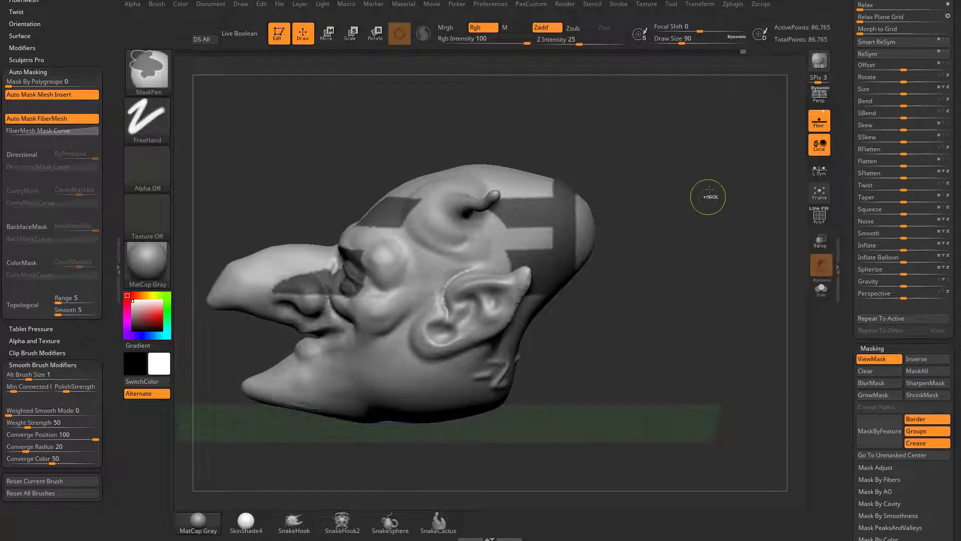
Invert the rectangular masks and try an outward Inflate on the unmasked areas, then remove the deformation and mask
{"action": "left_click", "coordinate": [710, 195], "text": "ctrl"}
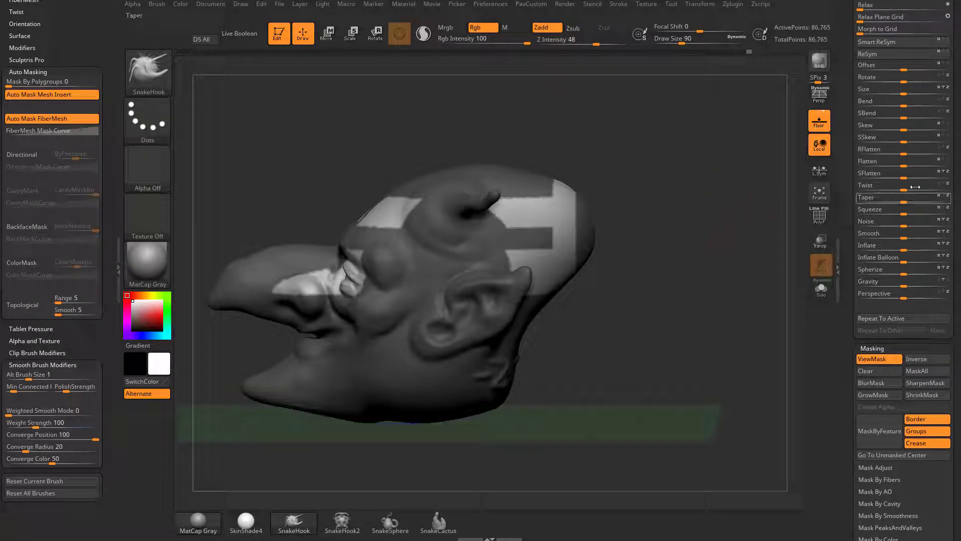
{"action": "left_click_drag", "start_coordinate": [905, 249], "coordinate": [934, 249]}
{"action": "key", "text": "ctrl+h"}
{"action": "mouse_move", "coordinate": [698, 283]}
{"action": "left_mouse_down"}
{"action": "mouse_move", "coordinate": [784, 241]}
{"action": "mouse_move", "coordinate": [766, 182]}
{"action": "mouse_move", "coordinate": [701, 236]}
{"action": "left_mouse_up"}
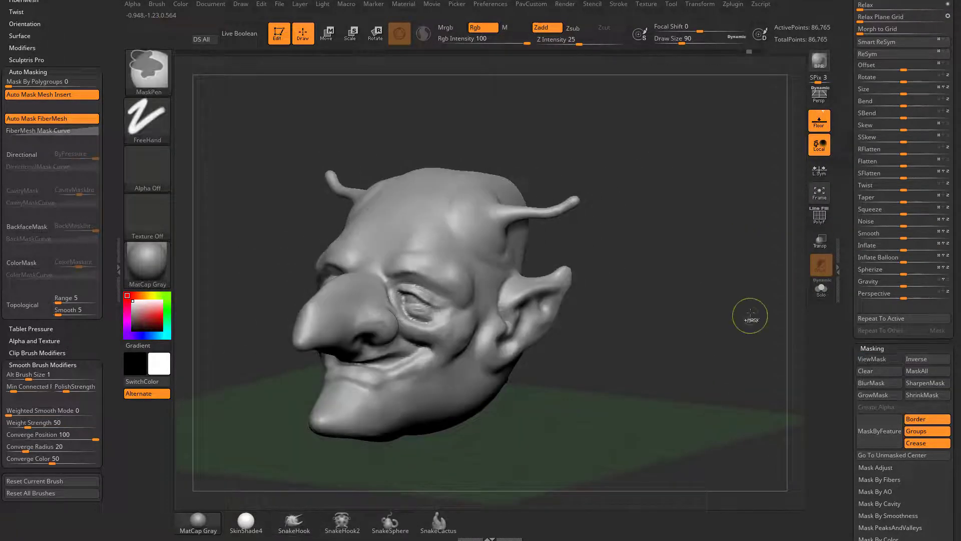
Assign the star alpha to the MaskPen brush and draw a star-shaped mask on the side of the head
{"action": "key", "text": "ctrl"}
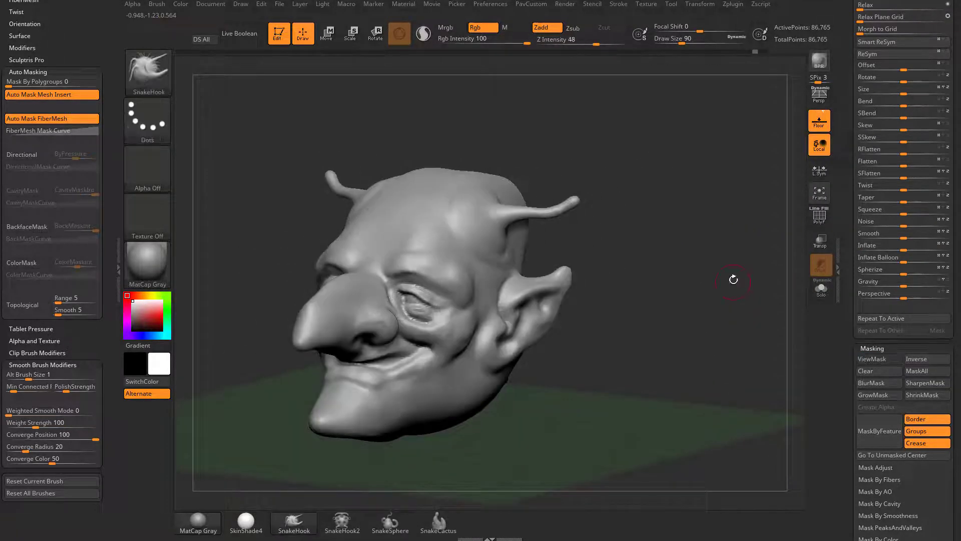
{"action": "left_click_drag", "start_coordinate": [732, 242], "coordinate": [713, 285]}
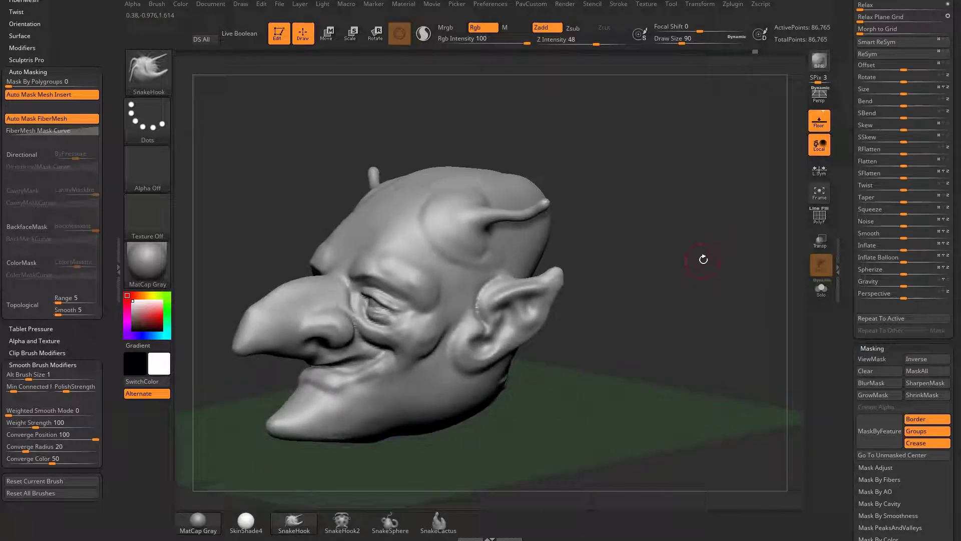
{"action": "key", "text": "ctrl"}
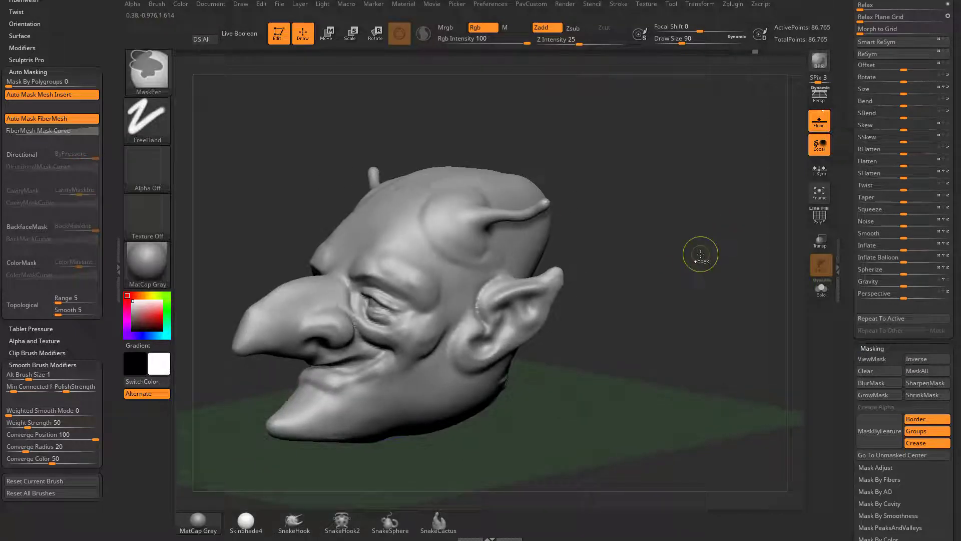
{"action": "left_click", "coordinate": [161, 173]}
{"action": "left_click", "coordinate": [681, 223]}
{"action": "left_click_drag", "start_coordinate": [708, 210], "coordinate": [630, 190]}
{"action": "left_click_drag", "start_coordinate": [683, 224], "coordinate": [575, 261], "text": "ctrl"}
Invert the star mask and try an inward Inflate on the unmasked star, then clear the mask
{"action": "left_click_drag", "start_coordinate": [716, 205], "coordinate": [646, 225]}
{"action": "left_click", "coordinate": [763, 211], "text": "ctrl"}
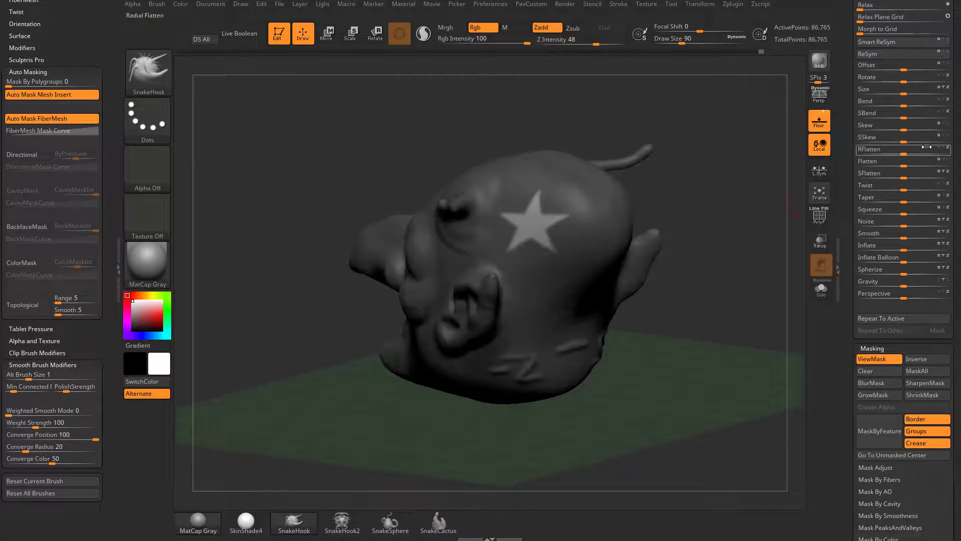
{"action": "mouse_move", "coordinate": [907, 246]}
{"action": "left_mouse_down"}
{"action": "mouse_move", "coordinate": [917, 246]}
{"action": "mouse_move", "coordinate": [885, 246]}
{"action": "left_mouse_up"}
{"action": "left_click_drag", "start_coordinate": [768, 238], "coordinate": [781, 251], "text": "ctrl"}
{"action": "left_click_drag", "start_coordinate": [774, 240], "coordinate": [721, 204]}
{"action": "left_click", "coordinate": [752, 212], "text": "ctrl"}
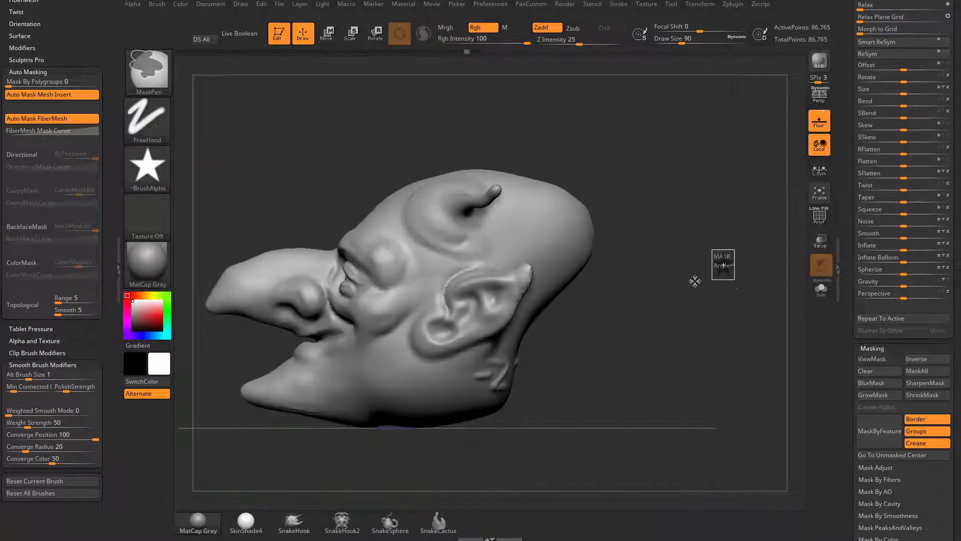
Draw a small star mask on the side of the head, then blur and sharpen its edges
{"action": "right_click_drag", "start_coordinate": [598, 236], "coordinate": [633, 257], "text": "ctrl"}
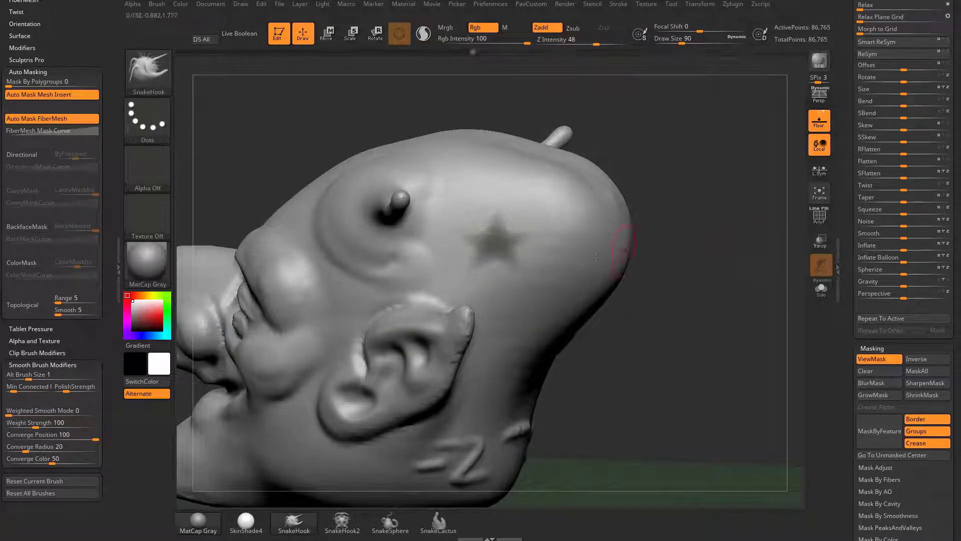
{"action": "key", "text": "ctrl"}
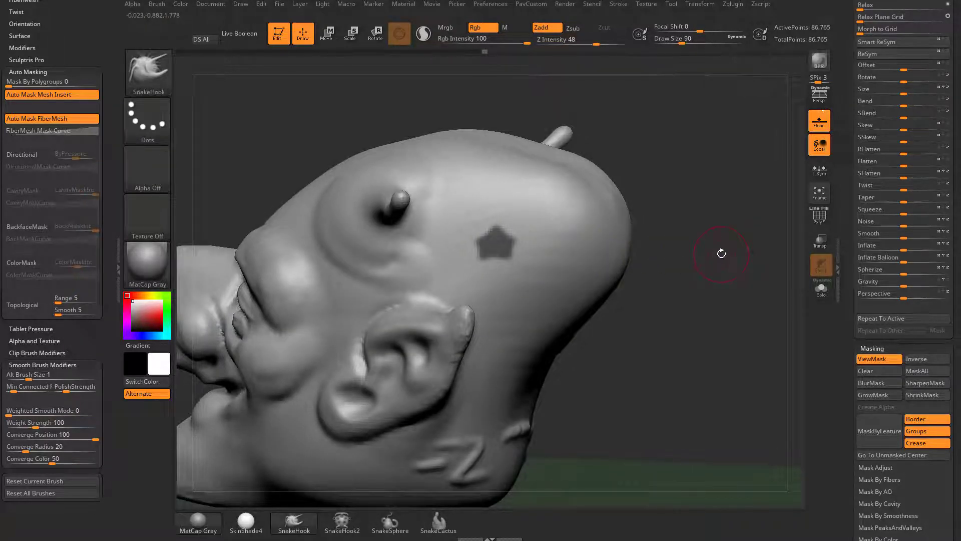
{"action": "left_click_drag", "start_coordinate": [757, 298], "coordinate": [707, 218], "text": "alt"}
Replace the small mask with a large star-shaped mask on the side of the head between the horn and ear
{"action": "key", "text": "ctrl"}
{"action": "left_click_drag", "start_coordinate": [645, 258], "coordinate": [571, 291], "text": "ctrl"}
{"action": "mouse_move", "coordinate": [637, 229]}
{"action": "left_mouse_down", "text": "ctrl"}
{"action": "mouse_move", "coordinate": [686, 275]}
{"action": "mouse_move", "coordinate": [592, 280]}
{"action": "mouse_move", "coordinate": [539, 268]}
{"action": "mouse_move", "coordinate": [548, 273]}
{"action": "left_mouse_up", "text": "ctrl"}
{"action": "mouse_move", "coordinate": [713, 244]}
{"action": "left_mouse_down"}
{"action": "mouse_move", "coordinate": [666, 250]}
{"action": "mouse_move", "coordinate": [748, 248]}
{"action": "left_mouse_up"}
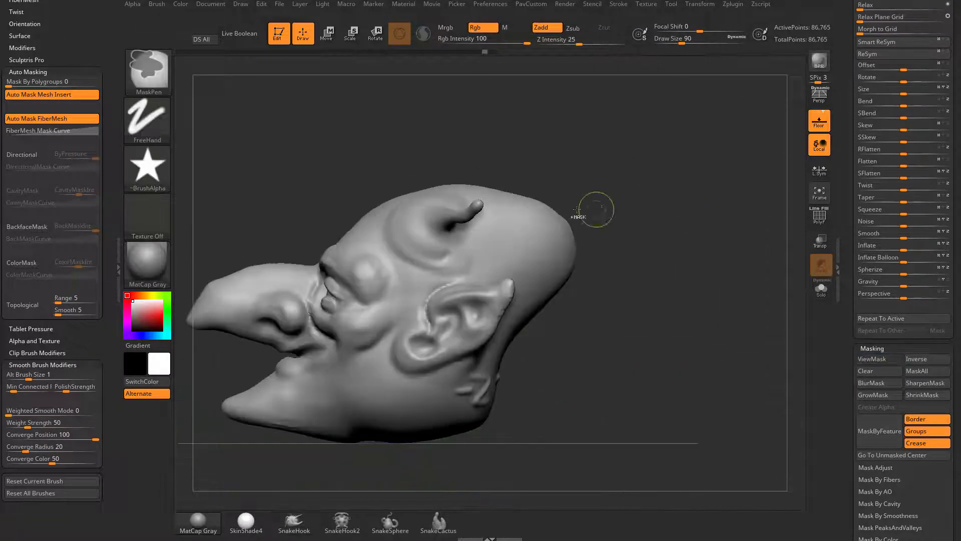
{"action": "mouse_move", "coordinate": [615, 230]}
{"action": "left_mouse_down", "text": "ctrl"}
{"action": "mouse_move", "coordinate": [669, 279]}
{"action": "mouse_move", "coordinate": [562, 282]}
{"action": "mouse_move", "coordinate": [560, 291]}
{"action": "left_mouse_up", "text": "ctrl"}
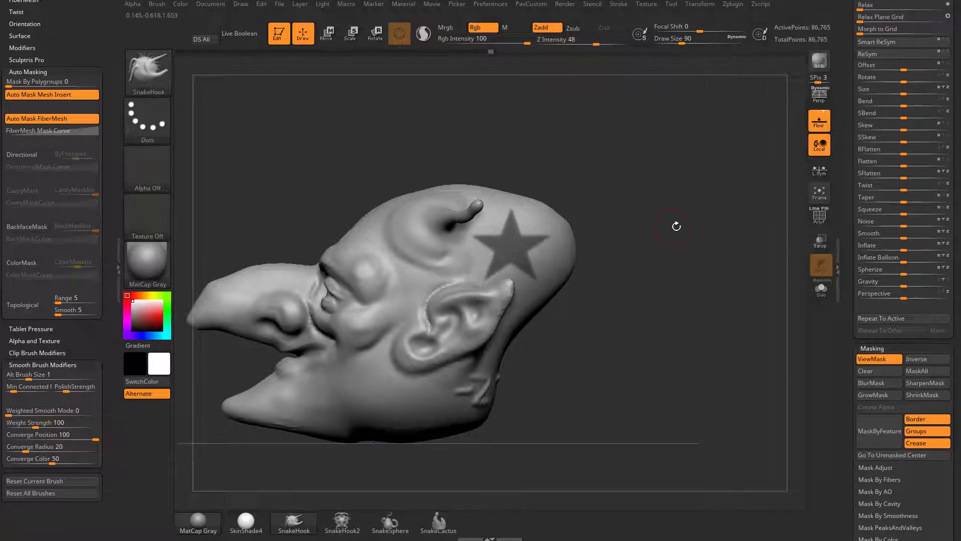
Erase a round hole in the center of the star mask and trim its side tips at Draw Size 44
{"action": "left_click_drag", "start_coordinate": [676, 226], "coordinate": [588, 247], "text": "alt"}
{"action": "key", "text": "ctrl"}
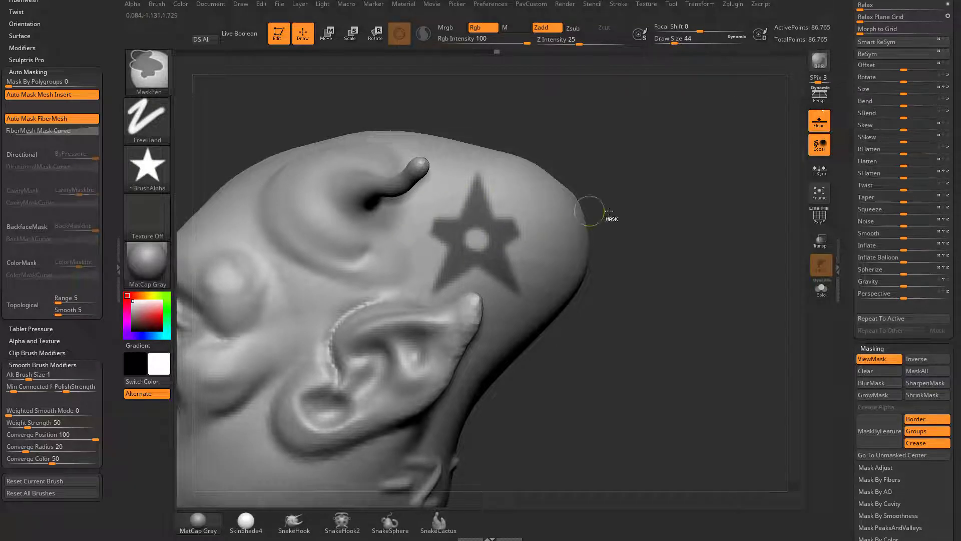
Trim the star mask's upper tip and set the masking brush to Alpha Off
{"action": "mouse_move", "coordinate": [650, 121]}
{"action": "left_mouse_down", "text": "ctrl"}
{"action": "mouse_move", "coordinate": [728, 163]}
{"action": "mouse_move", "coordinate": [561, 161]}
{"action": "mouse_move", "coordinate": [547, 225]}
{"action": "left_mouse_up", "text": "ctrl"}
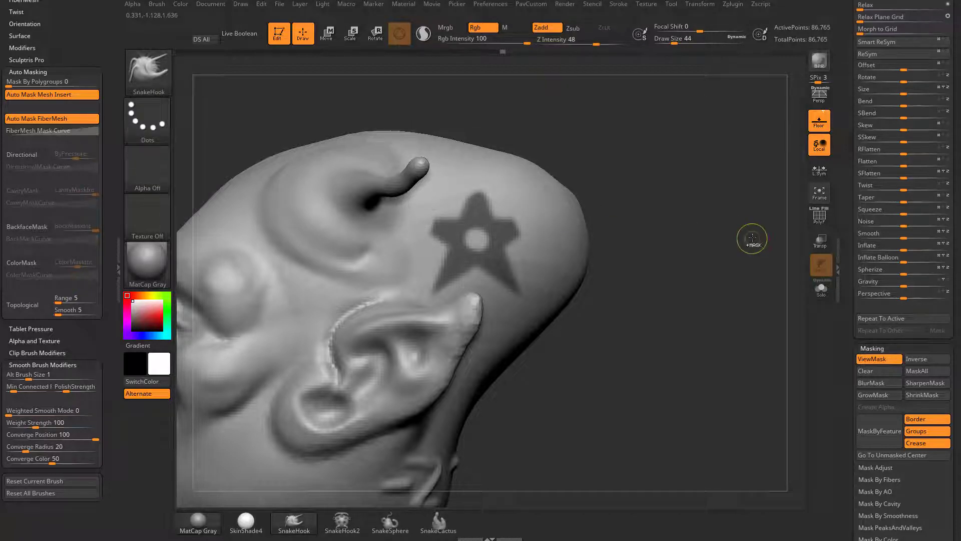
{"action": "key", "text": "ctrl"}
{"action": "left_click", "coordinate": [150, 172]}
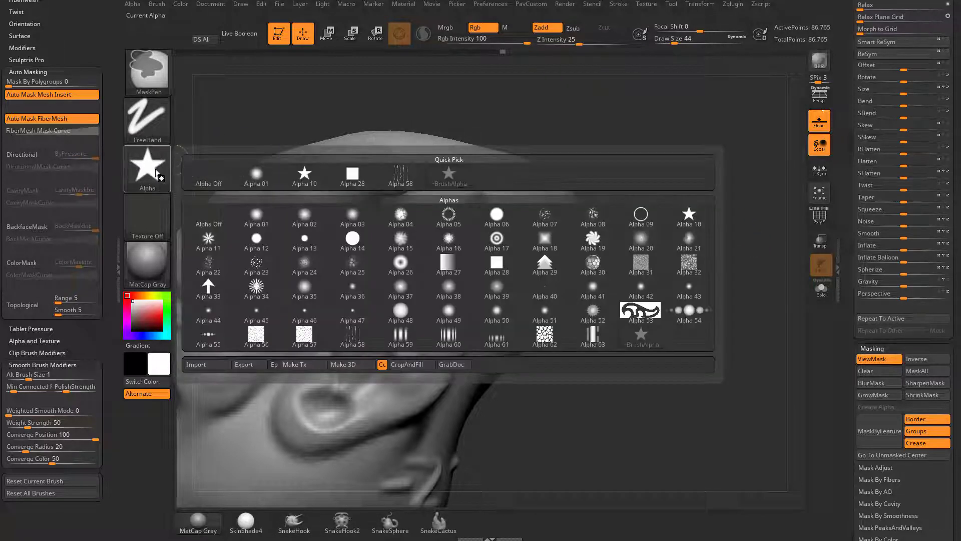
{"action": "left_click_drag", "start_coordinate": [669, 190], "coordinate": [653, 153]}
Clear the star mask from the side of the head and look through the available brush alphas
{"action": "left_click_drag", "start_coordinate": [689, 197], "coordinate": [662, 178], "text": "alt"}
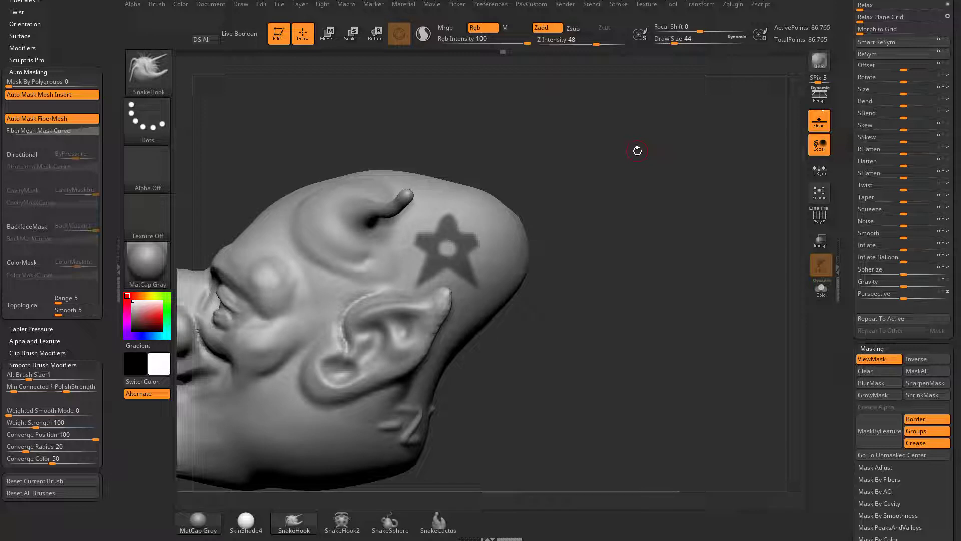
{"action": "left_click_drag", "start_coordinate": [619, 231], "coordinate": [618, 211]}
{"action": "key", "text": "ctrl+h"}
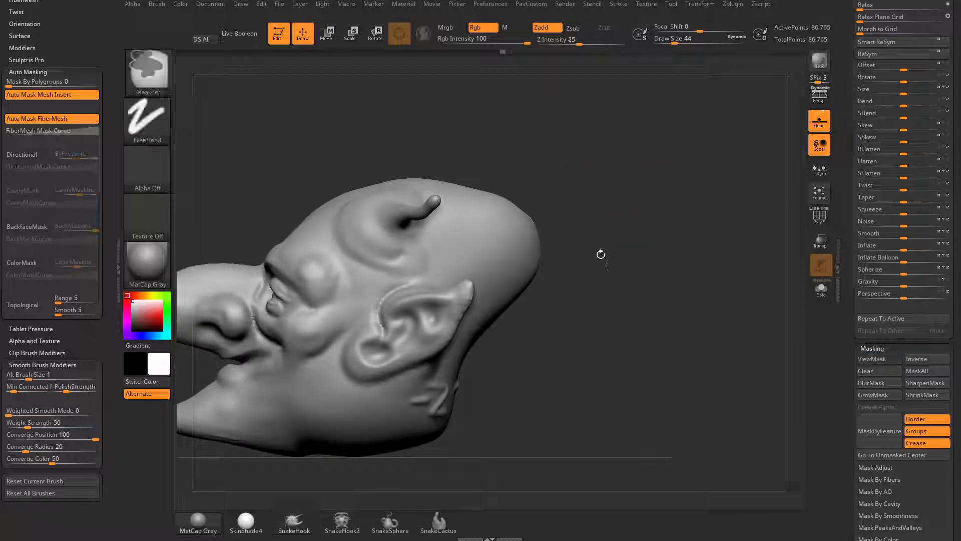
{"action": "left_click", "coordinate": [157, 162]}
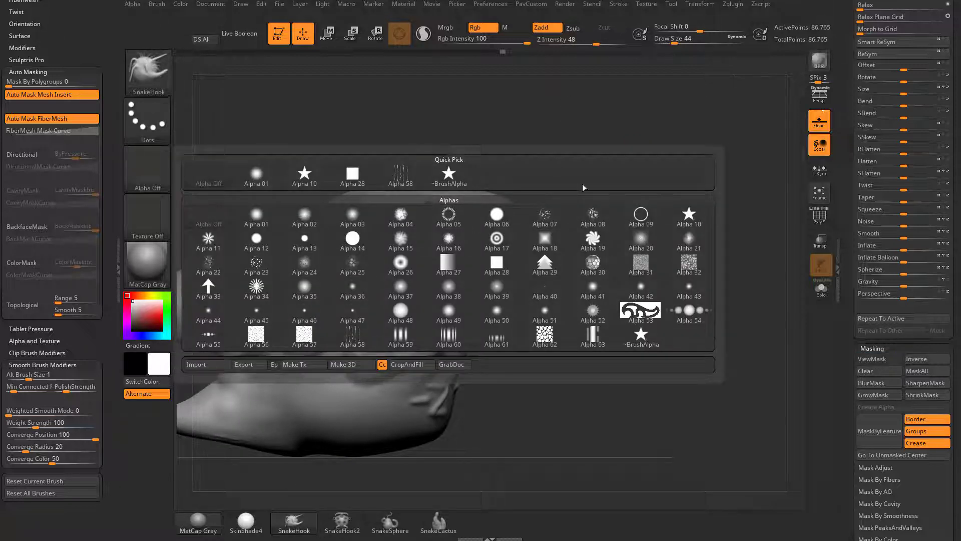
{"action": "mouse_move", "coordinate": [470, 180]}
{"action": "left_mouse_down"}
{"action": "mouse_move", "coordinate": [671, 184]}
{"action": "mouse_move", "coordinate": [622, 188]}
{"action": "mouse_move", "coordinate": [638, 207]}
{"action": "mouse_move", "coordinate": [646, 146]}
{"action": "mouse_move", "coordinate": [681, 166]}
{"action": "left_mouse_up"}
Cover the whole nose with a rectangular mask at Draw Size 68, check it from an angle and clear it
{"action": "key", "text": "s"}
{"action": "left_click", "coordinate": [623, 207]}
{"action": "mouse_move", "coordinate": [226, 219]}
{"action": "left_mouse_down", "text": "ctrl"}
{"action": "mouse_move", "coordinate": [262, 278]}
{"action": "mouse_move", "coordinate": [379, 343]}
{"action": "left_mouse_up", "text": "ctrl"}
{"action": "left_click_drag", "start_coordinate": [692, 261], "coordinate": [467, 279]}
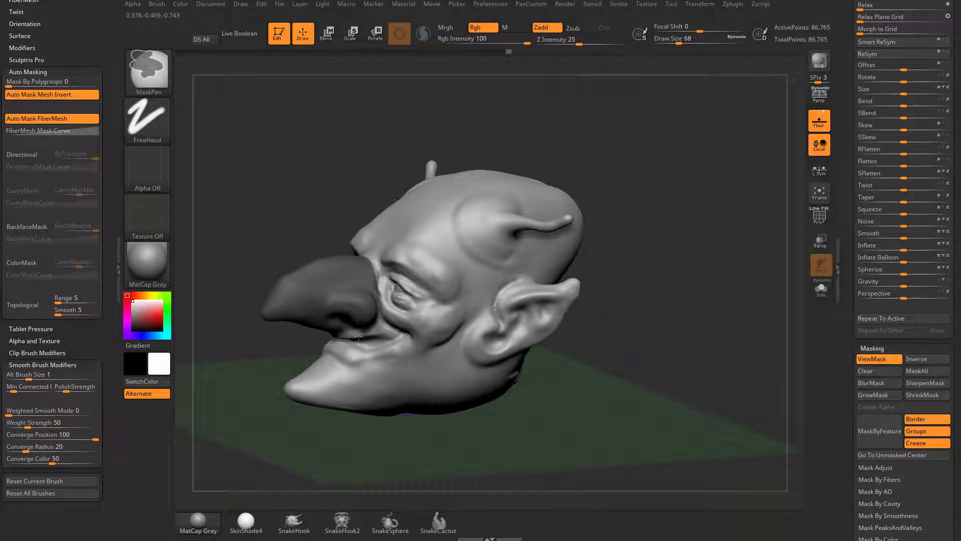
{"action": "left_click_drag", "start_coordinate": [615, 261], "coordinate": [686, 270]}
{"action": "left_click_drag", "start_coordinate": [691, 265], "coordinate": [650, 210], "text": "ctrl"}
{"action": "key", "text": "ctrl"}
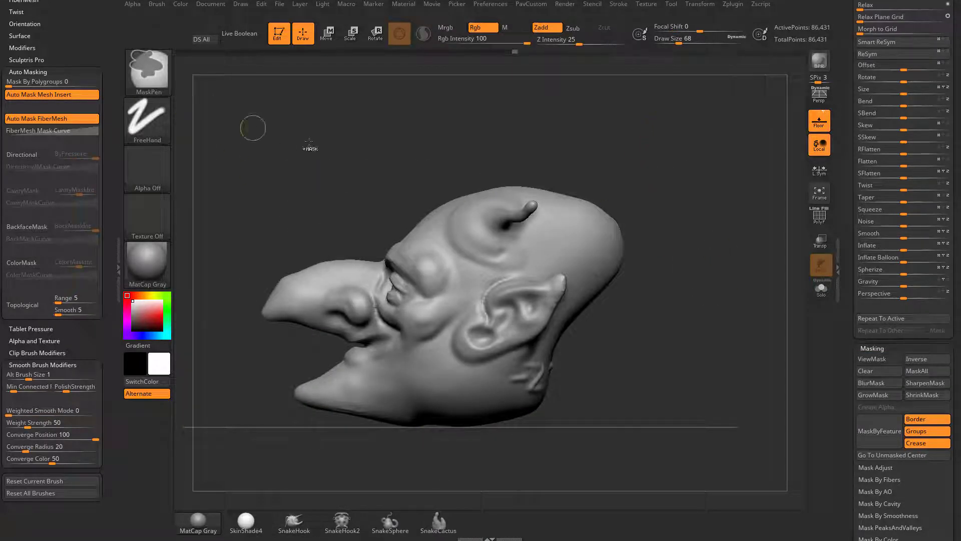
Show the DynaMesh settings in the head's Geometry options
{"action": "left_click_drag", "start_coordinate": [847, 275], "coordinate": [846, 212]}
{"action": "scroll", "coordinate": [846, 211], "scroll_direction": "up", "scroll_amount": 10}
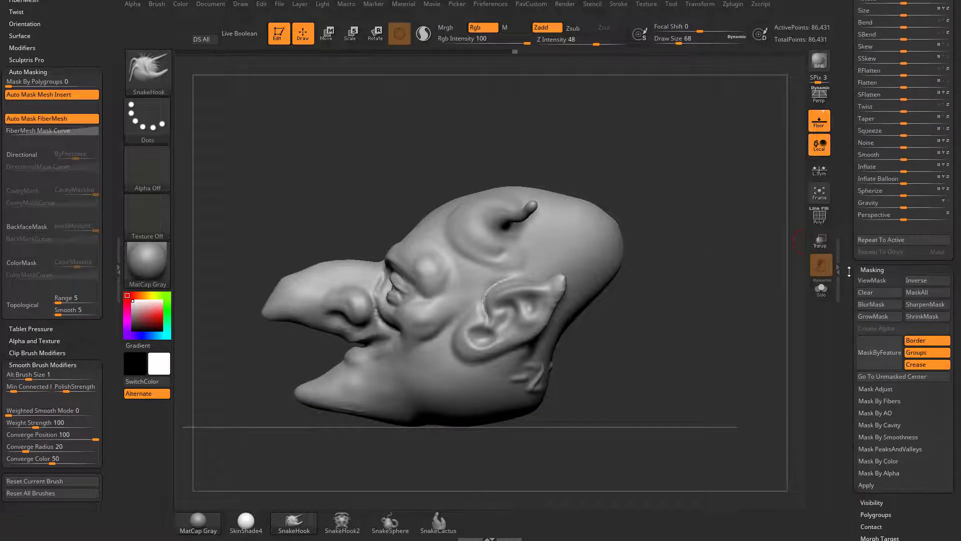
{"action": "key", "text": "shift"}
{"action": "left_click", "coordinate": [877, 165], "text": "shift"}
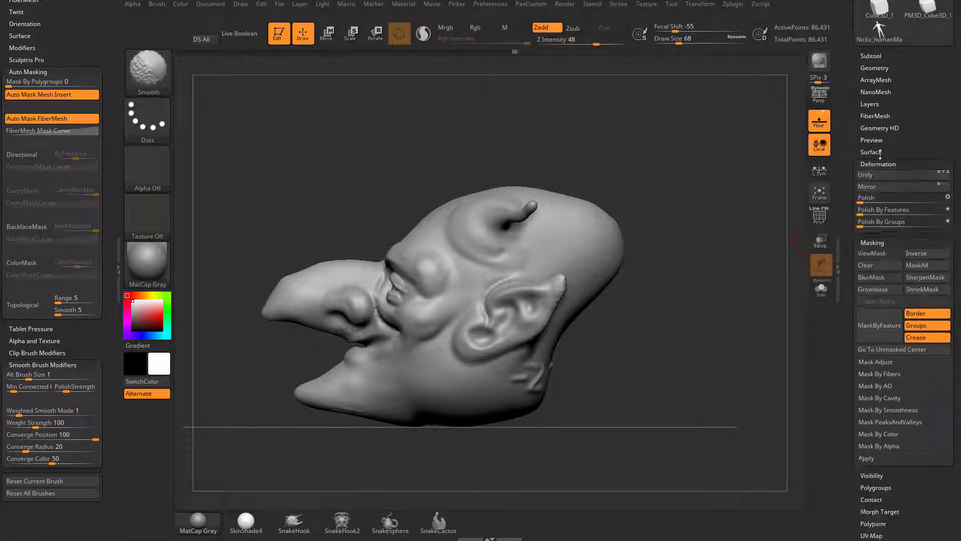
{"action": "left_click", "coordinate": [873, 69], "text": "shift"}
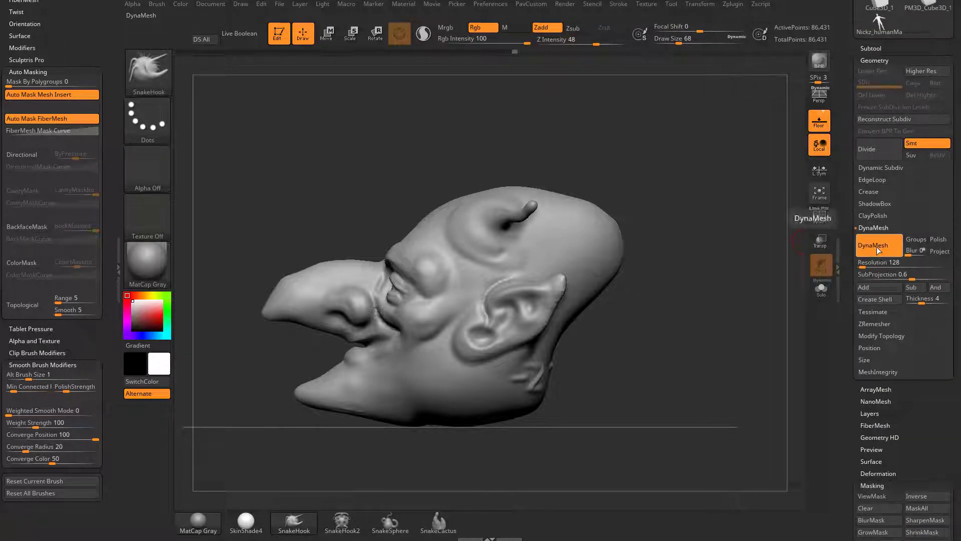
Adjust the Draw Size and paint a mask over the eyeball of the goblin's visible eye
{"action": "left_click_drag", "start_coordinate": [640, 208], "coordinate": [587, 225]}
{"action": "key", "text": "ctrl+h"}
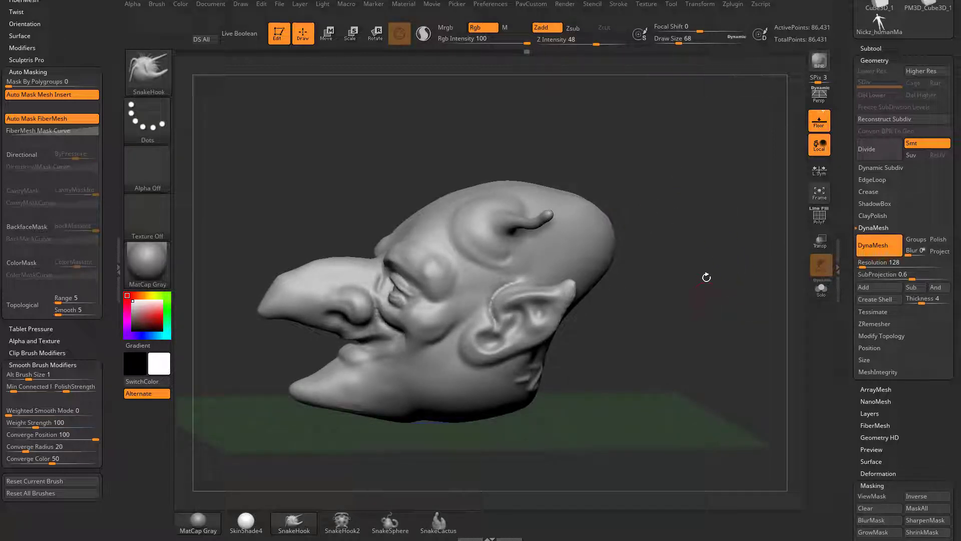
{"action": "mouse_move", "coordinate": [729, 229]}
{"action": "left_mouse_down"}
{"action": "mouse_move", "coordinate": [747, 217]}
{"action": "mouse_move", "coordinate": [736, 236]}
{"action": "mouse_move", "coordinate": [700, 233]}
{"action": "mouse_move", "coordinate": [736, 228]}
{"action": "mouse_move", "coordinate": [728, 232]}
{"action": "left_mouse_up"}
{"action": "key", "text": "s"}
{"action": "left_click", "coordinate": [727, 227]}
{"action": "key", "text": "s"}
{"action": "left_click", "coordinate": [740, 235]}
{"action": "key", "text": "s"}
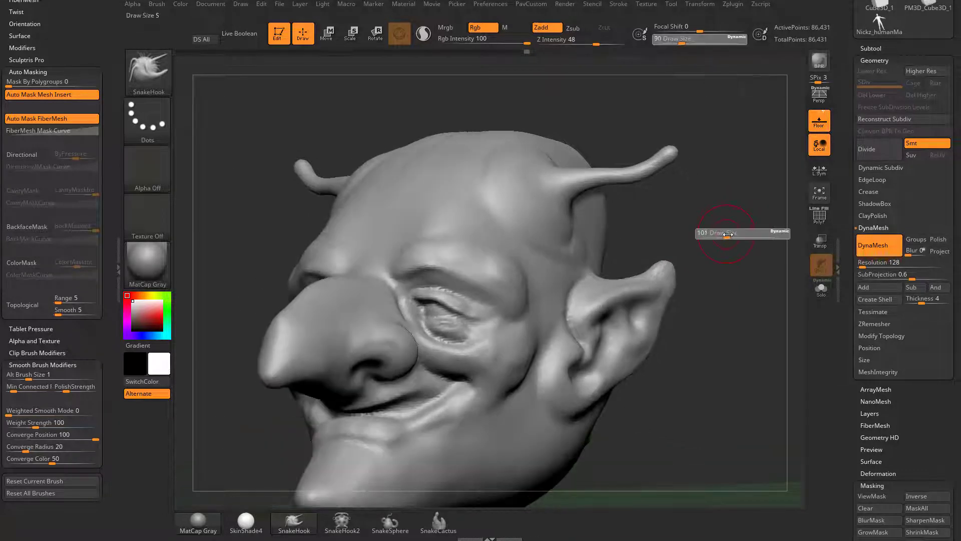
{"action": "key", "text": "s"}
{"action": "left_click", "coordinate": [456, 291]}
{"action": "left_click_drag", "start_coordinate": [433, 301], "coordinate": [455, 313], "text": "ctrl"}
Reshape the eyelid and brow around the masked eyeball with the SnakeHook and Move brushes
{"action": "right_click_drag", "start_coordinate": [455, 320], "coordinate": [483, 301]}
{"action": "key", "text": "s"}
{"action": "mouse_move", "coordinate": [483, 300]}
{"action": "left_mouse_down"}
{"action": "mouse_move", "coordinate": [496, 300]}
{"action": "mouse_move", "coordinate": [481, 302]}
{"action": "mouse_move", "coordinate": [492, 318]}
{"action": "left_mouse_up"}
{"action": "key", "text": "b"}
{"action": "key", "text": "m"}
{"action": "key", "text": "v"}
{"action": "left_click_drag", "start_coordinate": [643, 221], "coordinate": [696, 223]}
{"action": "left_click_drag", "start_coordinate": [467, 261], "coordinate": [486, 284]}
{"action": "left_click_drag", "start_coordinate": [651, 273], "coordinate": [596, 283]}
Toggle the mask display, sculpt the skin beside the eye with the Standard brush at Draw Size 56, and smooth it
{"action": "key", "text": "ctrl+h"}
{"action": "key", "text": "b"}
{"action": "key", "text": "s"}
{"action": "key", "text": "t"}
{"action": "key", "text": "s"}
{"action": "left_click_drag", "start_coordinate": [507, 305], "coordinate": [488, 305]}
{"action": "left_click_drag", "start_coordinate": [488, 301], "coordinate": [491, 310], "text": "shift"}
{"action": "right_click_drag", "start_coordinate": [746, 266], "coordinate": [375, 295]}
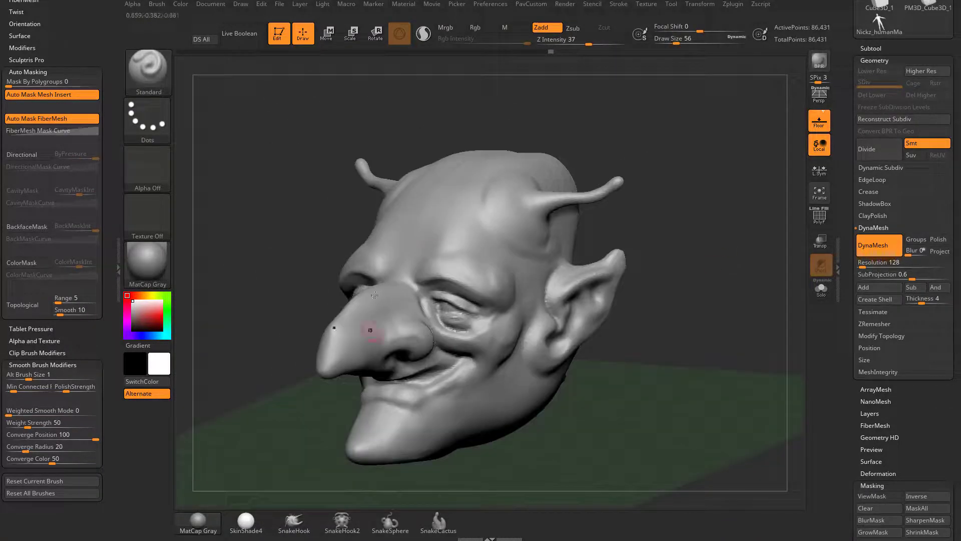